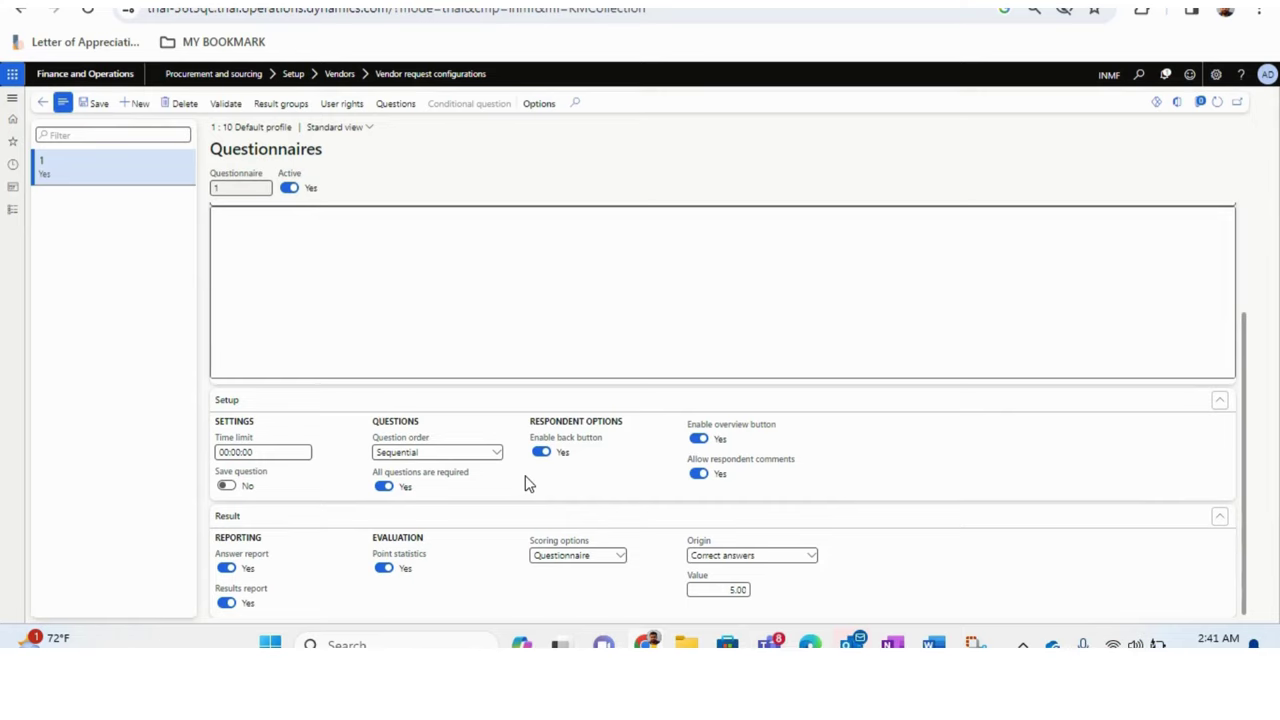
mouse_move(610, 440)
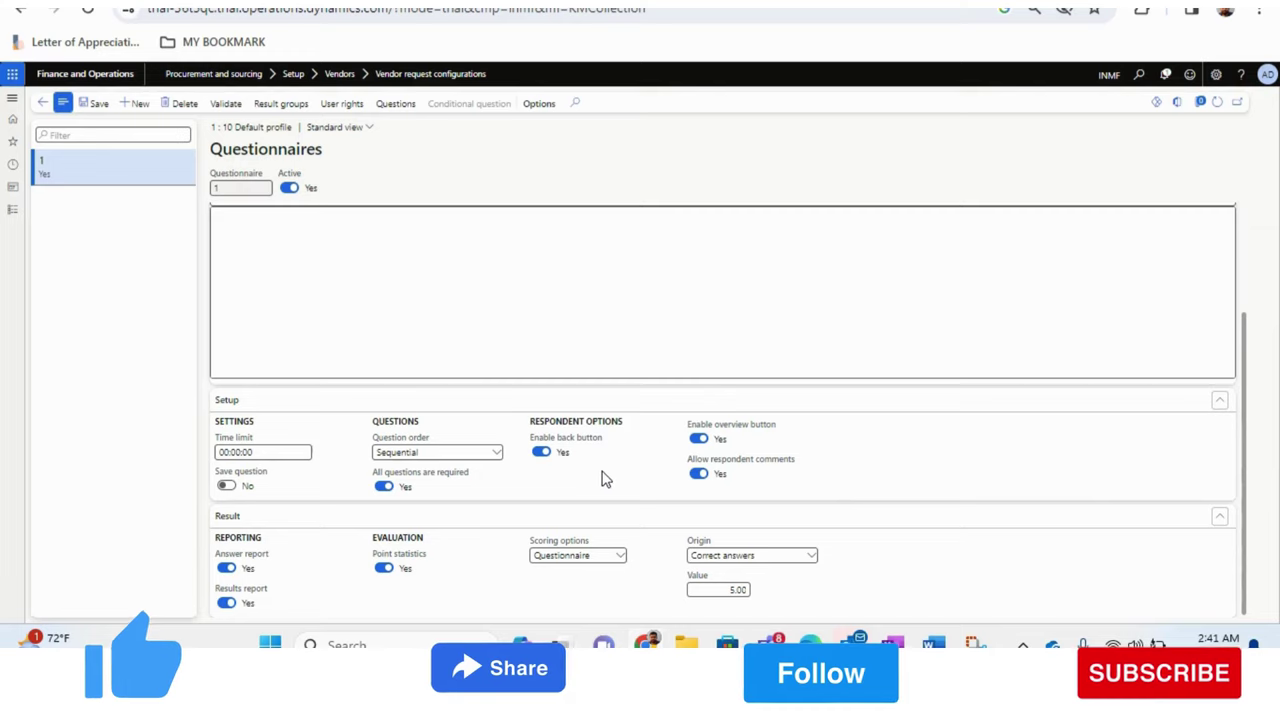
mouse_move(770, 436)
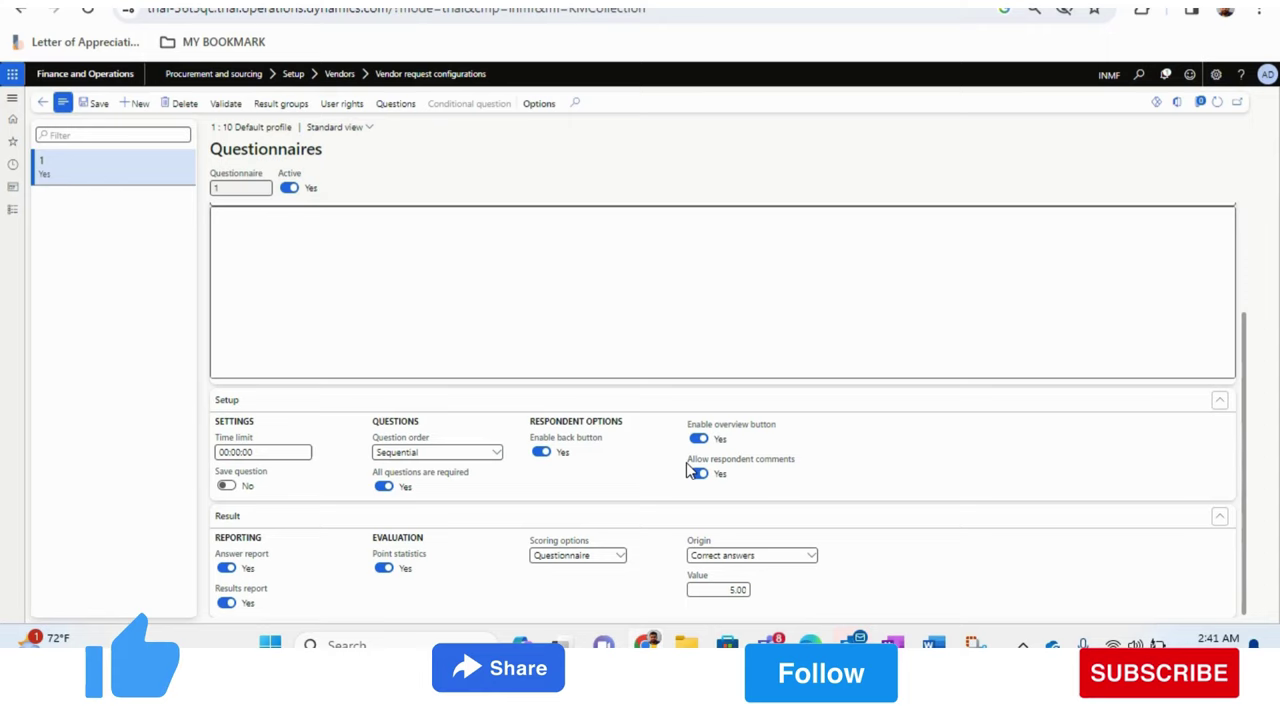
left_click_drag(688, 465, 797, 466)
left_click(797, 466)
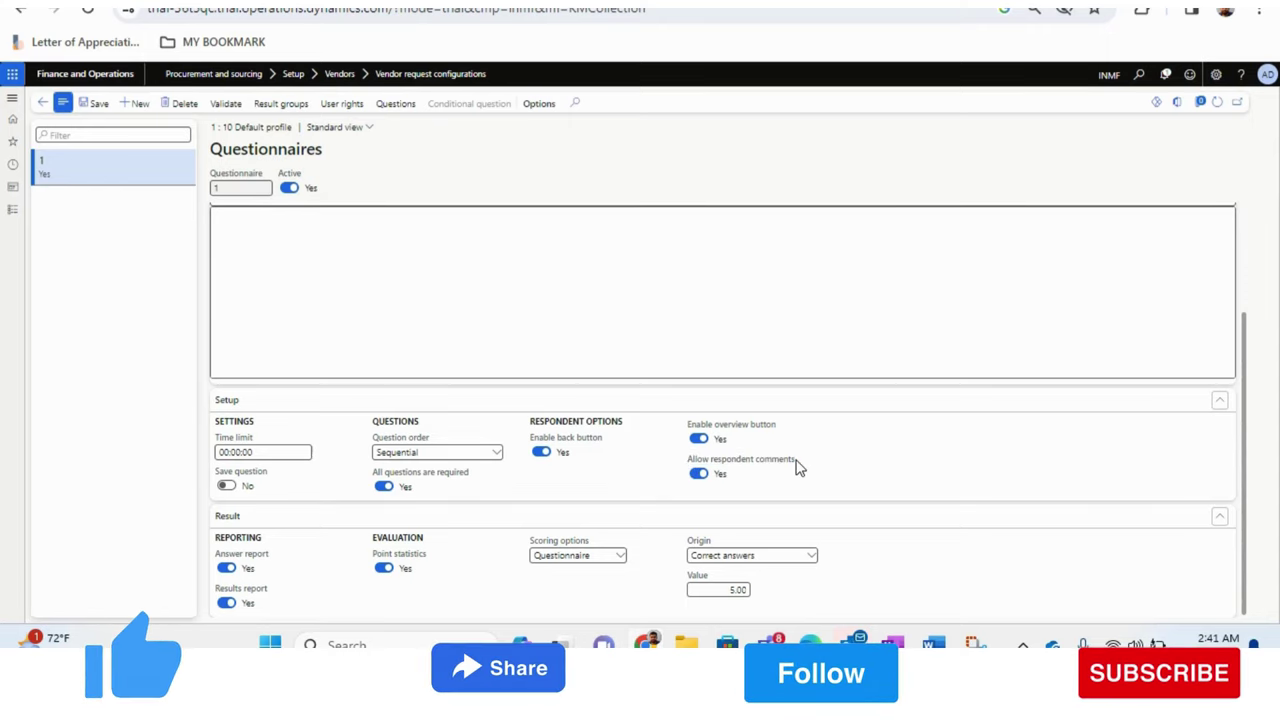
mouse_move(383, 480)
left_click_drag(372, 473, 474, 483)
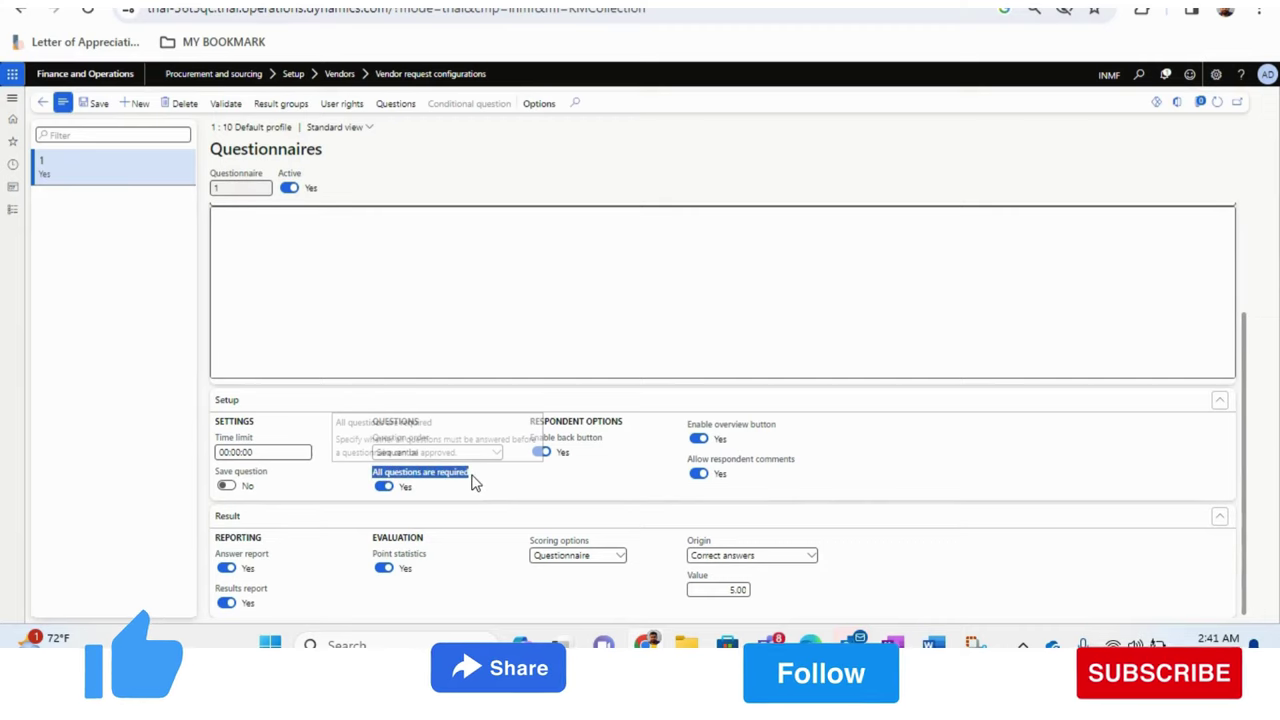
left_click(474, 483)
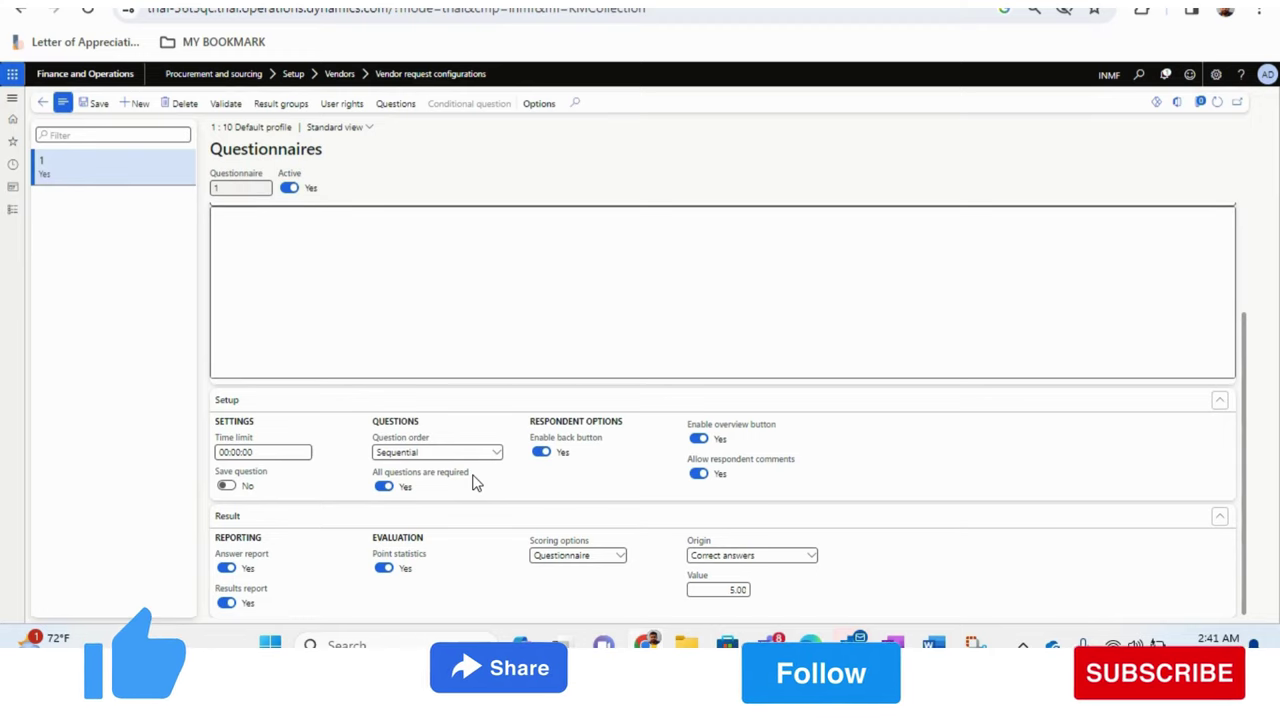
mouse_move(419, 490)
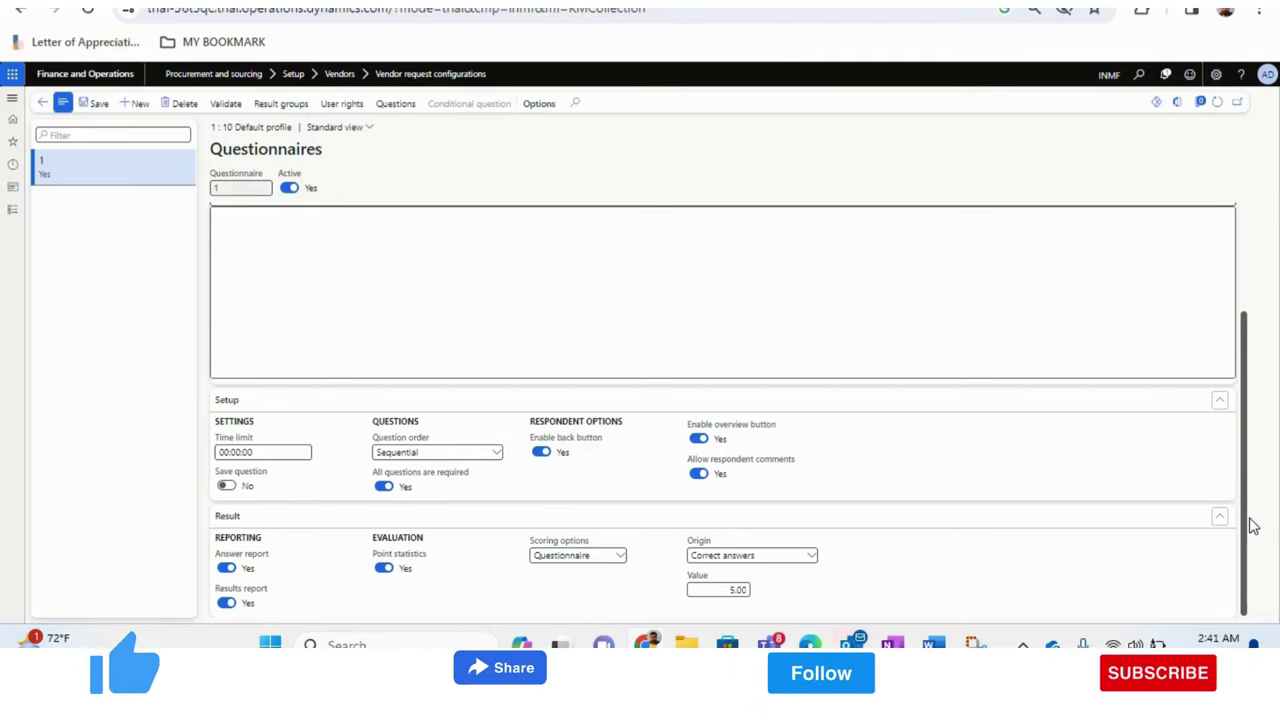
left_click_drag(1250, 516, 1143, 345)
left_click(1124, 337)
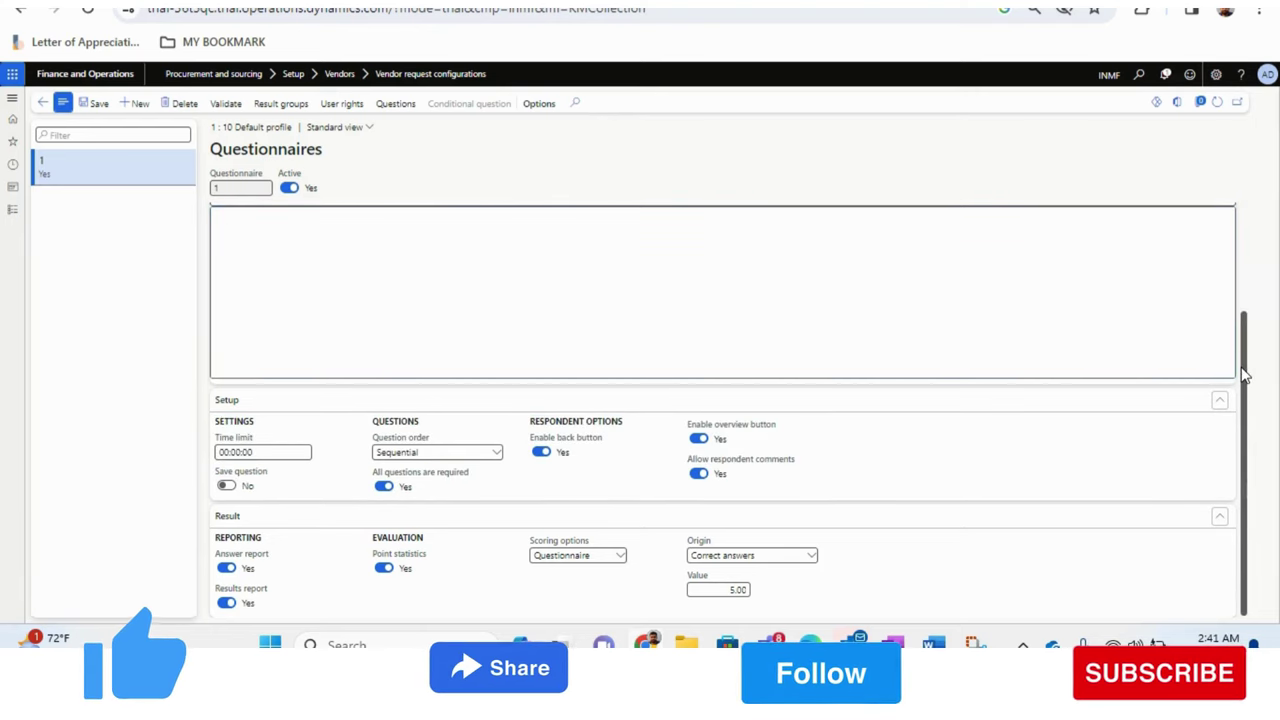
left_click_drag(1249, 378, 1247, 230)
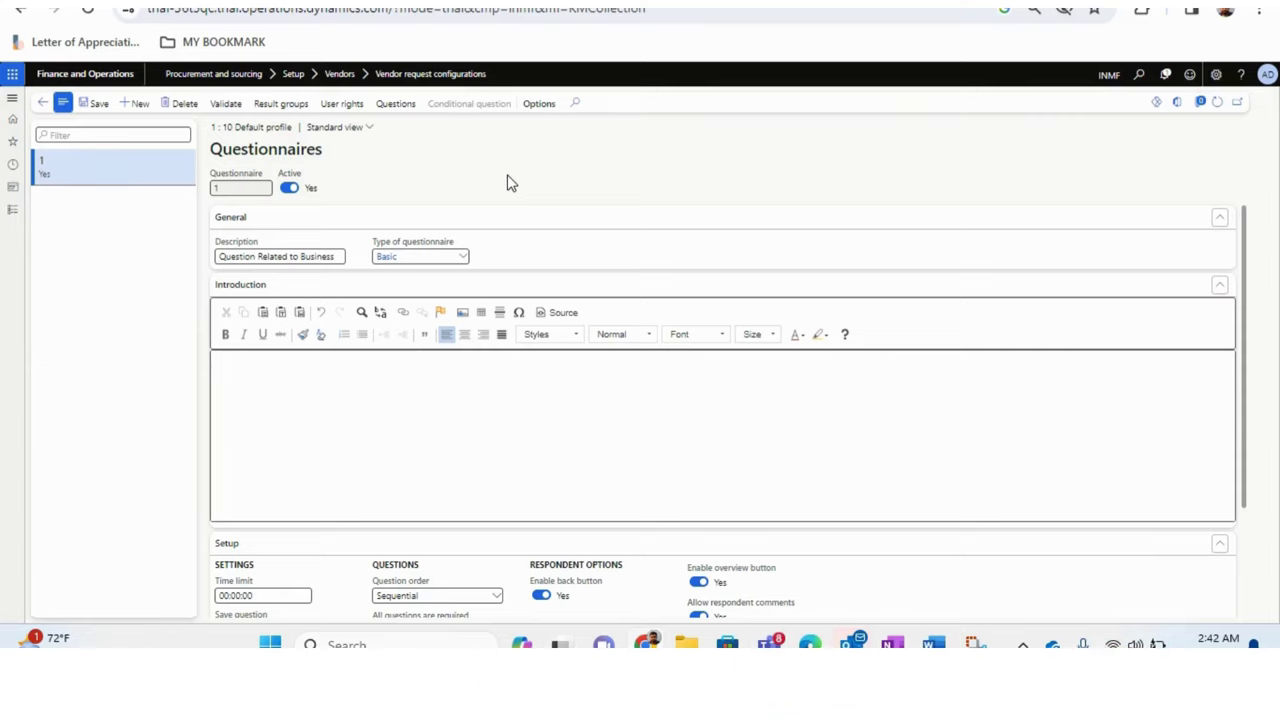
left_click(12, 210)
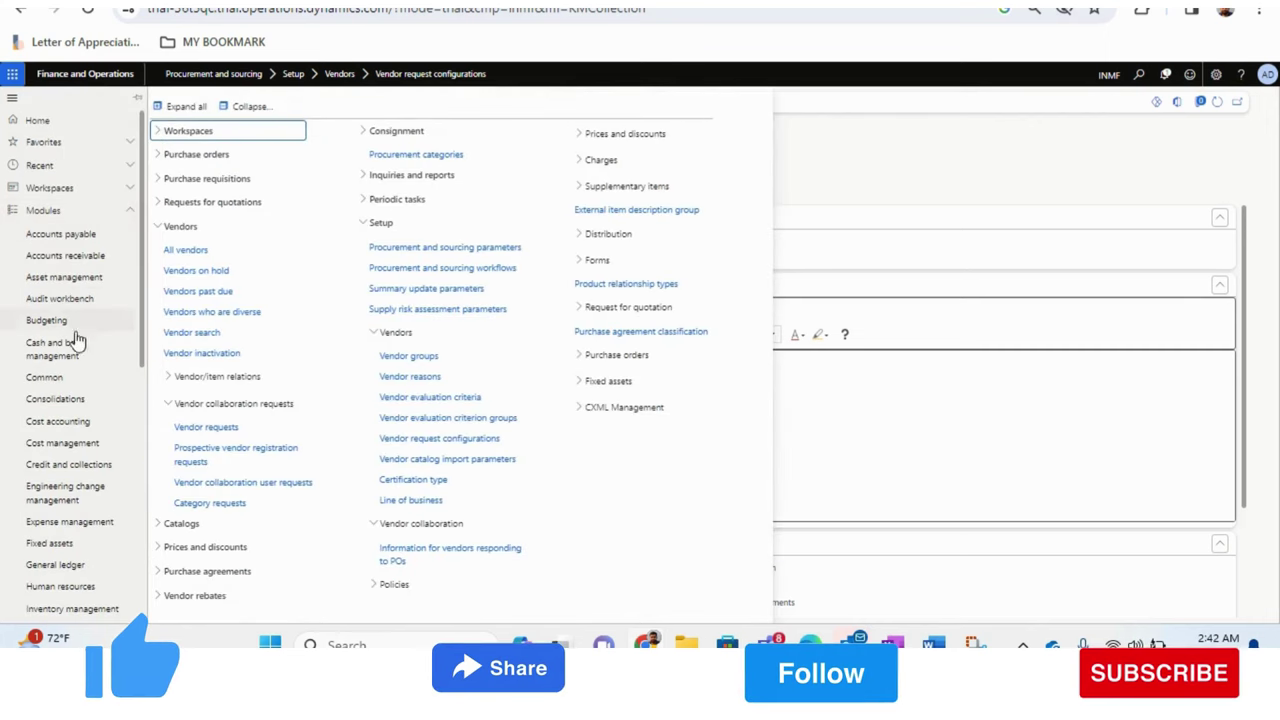
left_click_drag(145, 335, 147, 575)
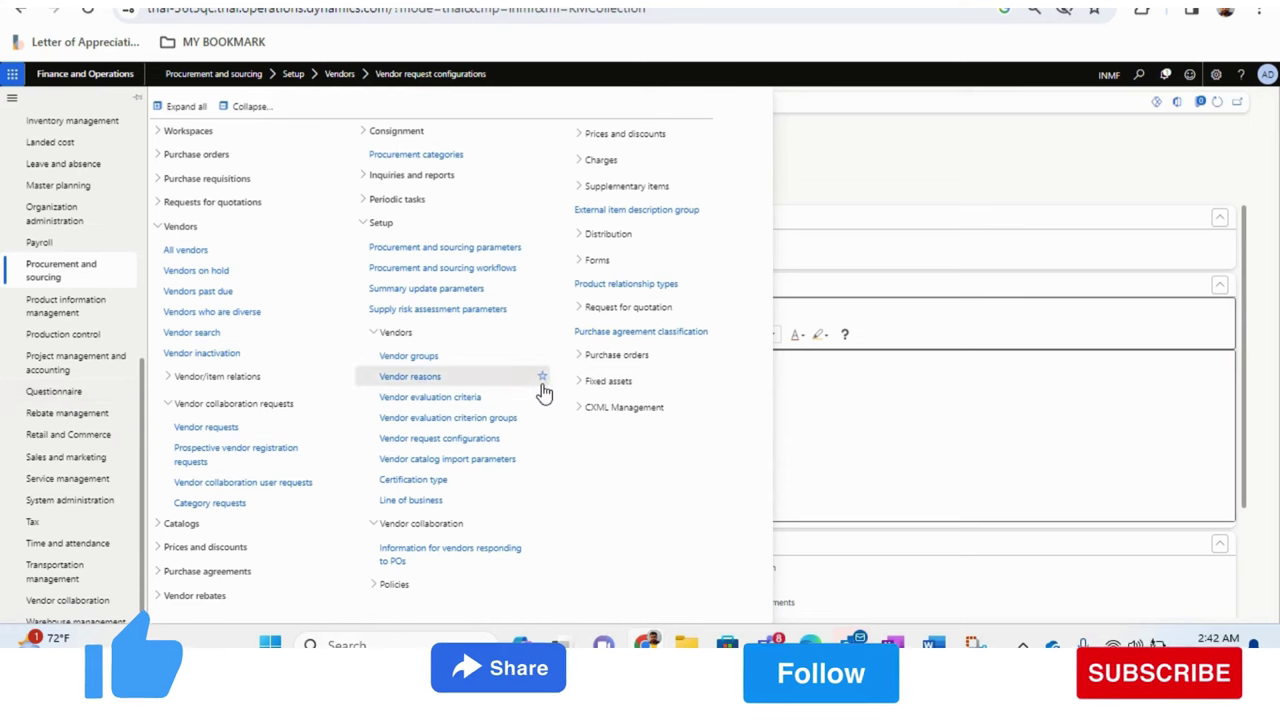
left_click(1032, 163)
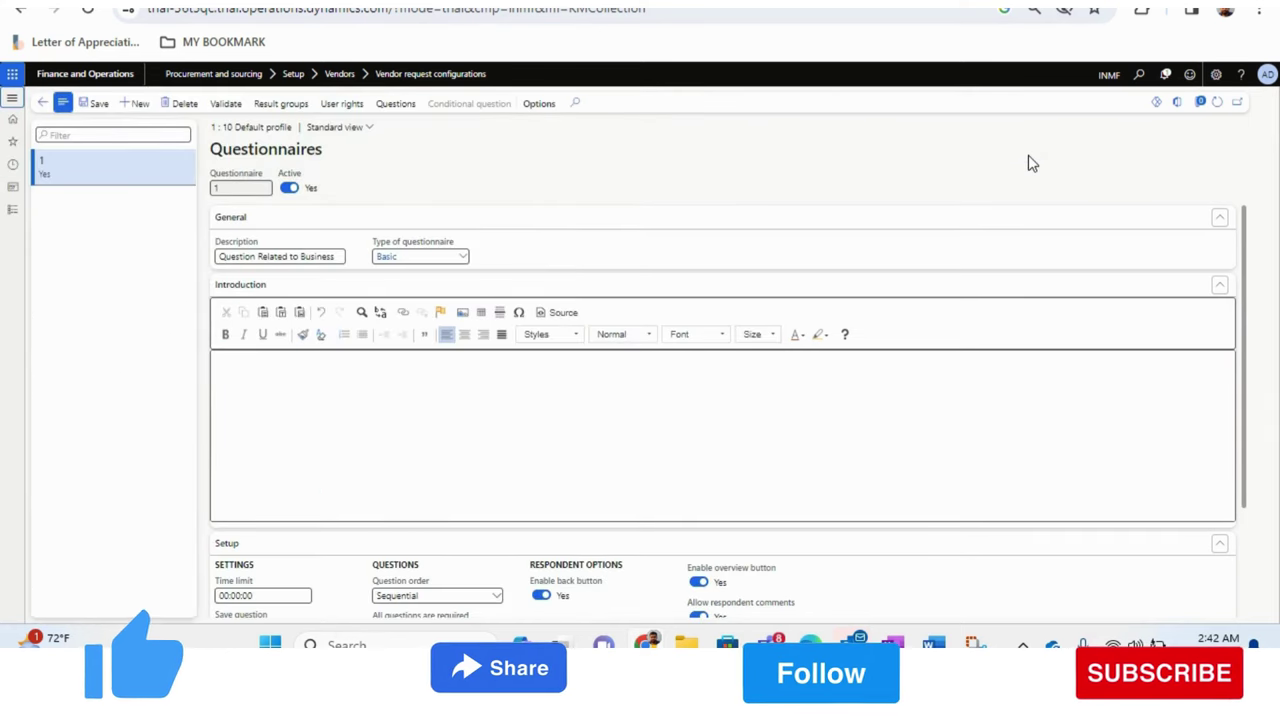
left_click(455, 415)
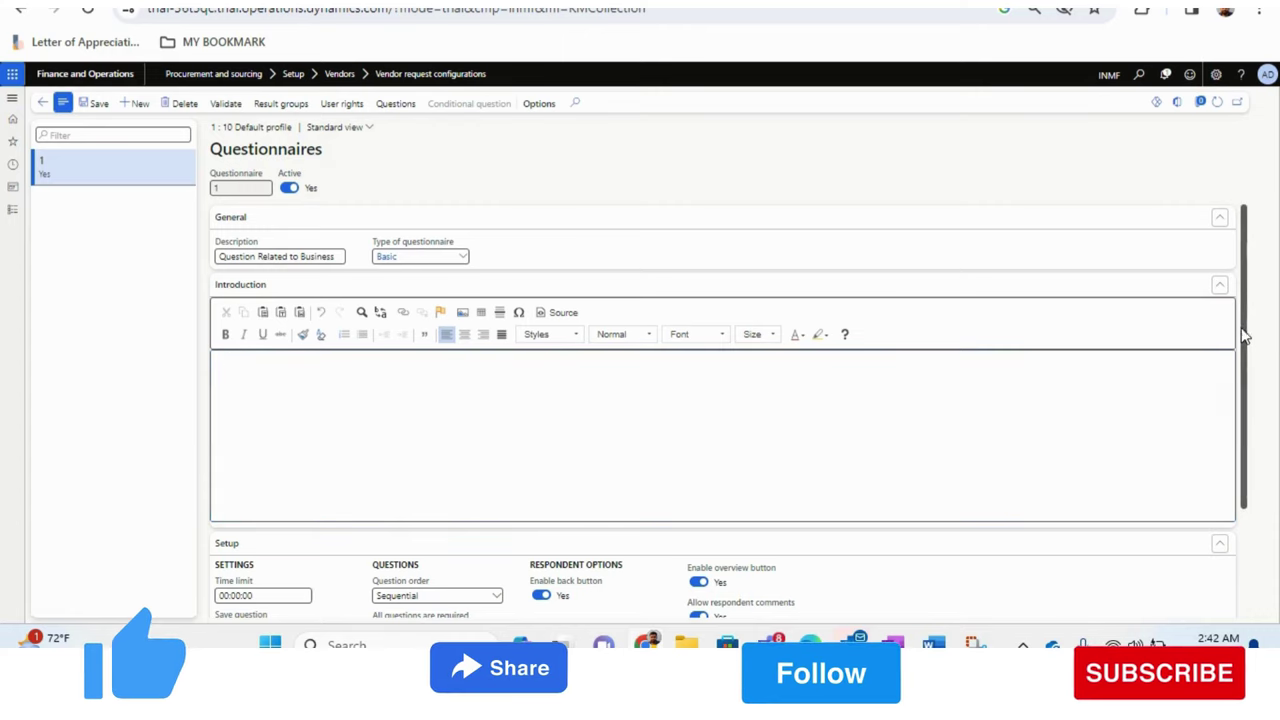
left_click_drag(1246, 312, 1236, 417)
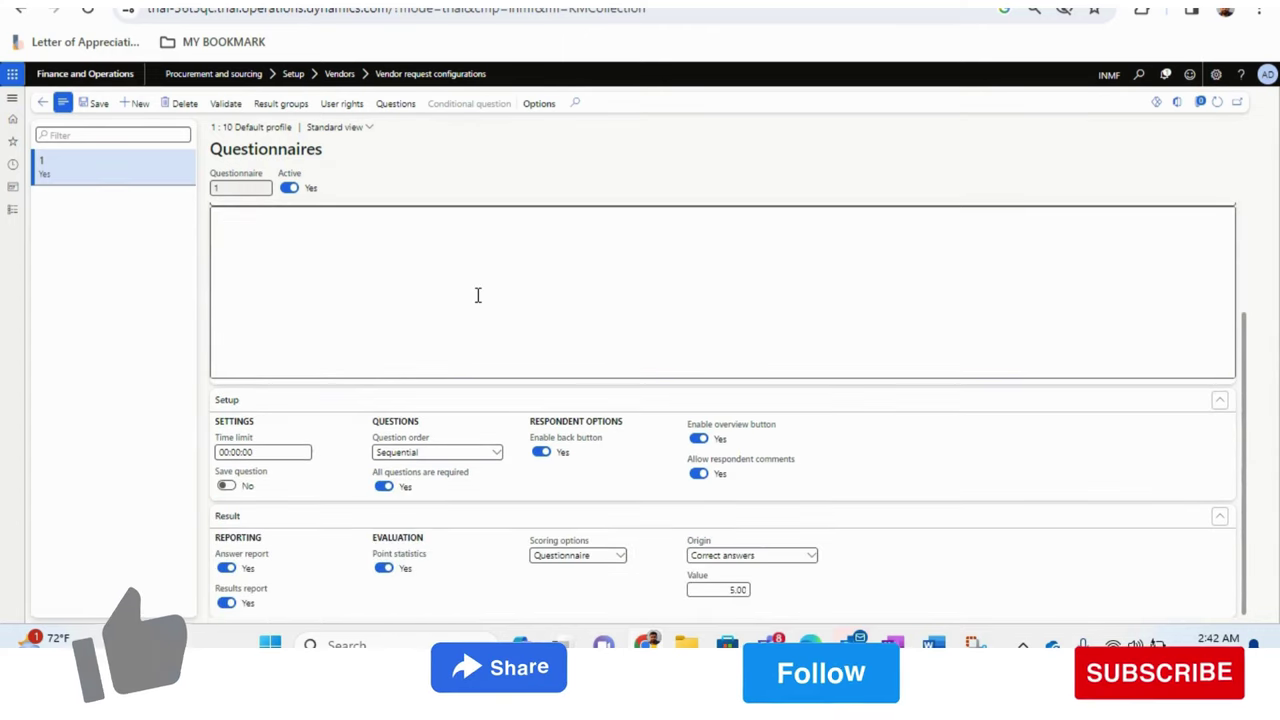
left_click(391, 106)
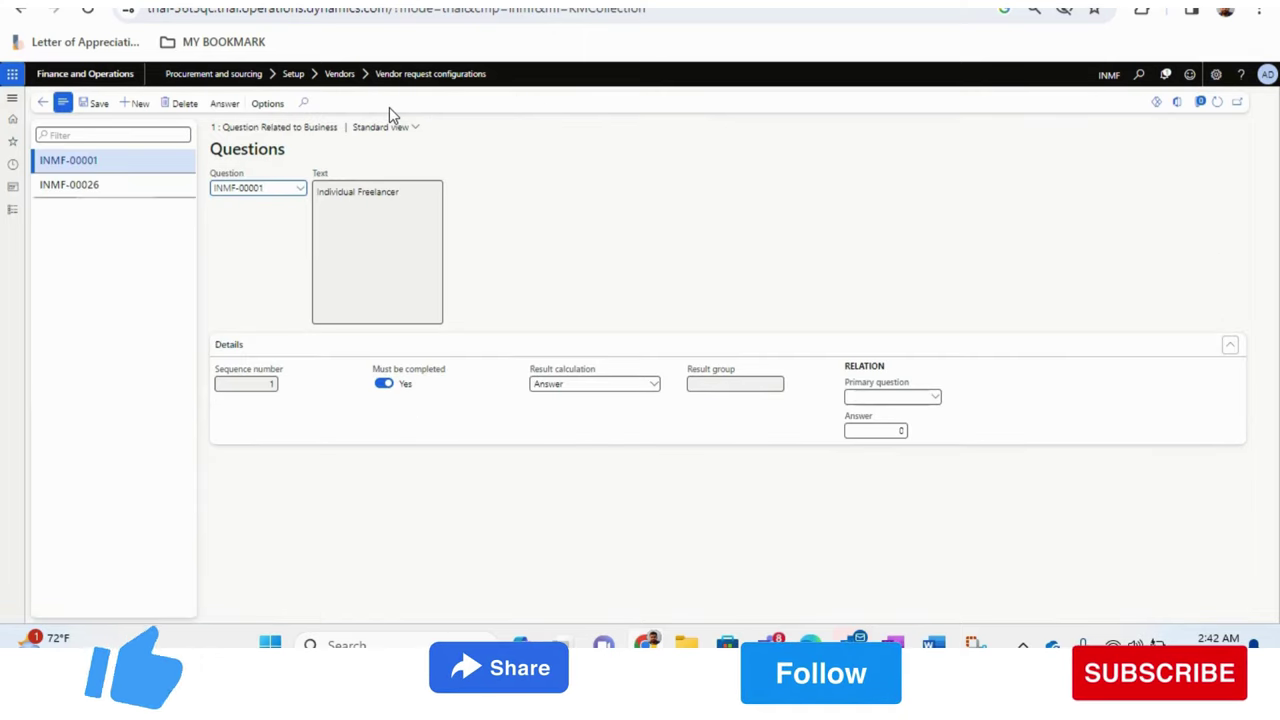
left_click_drag(402, 192, 320, 194)
left_click(158, 198)
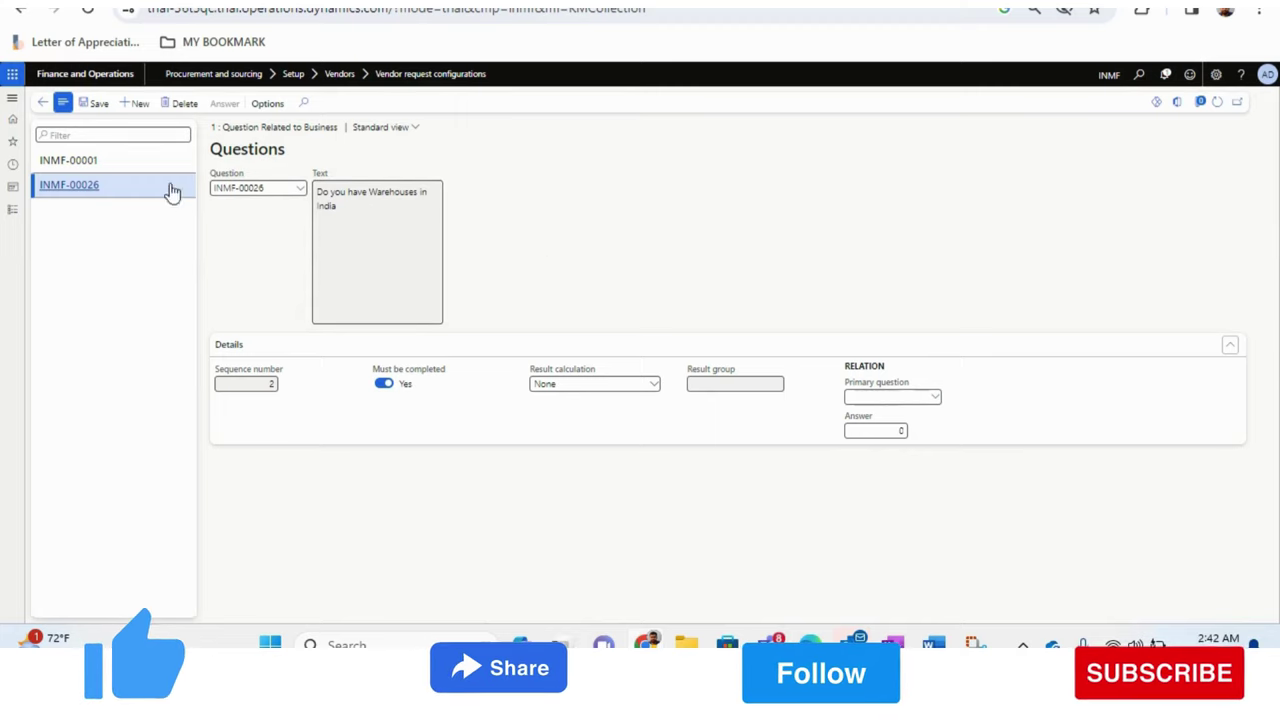
left_click(146, 160)
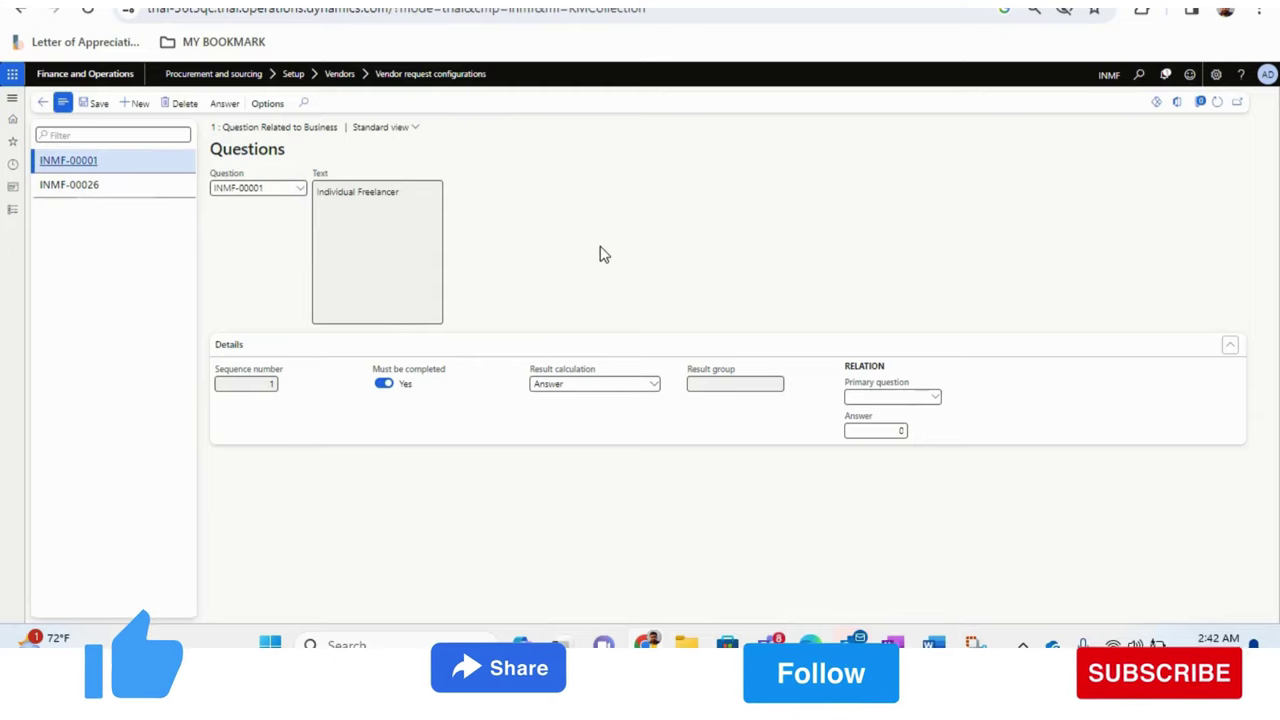
left_click(42, 106)
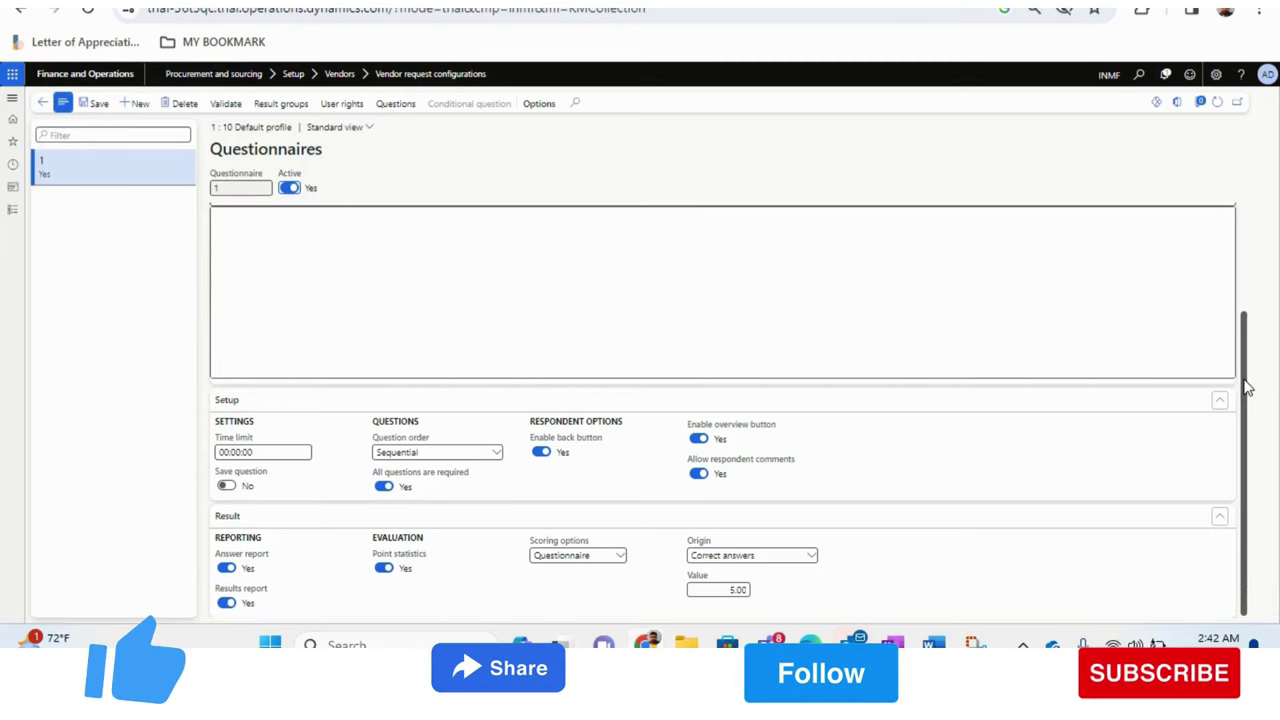
- Return to the Default profile vendor request configuration and open the Procurement and sourcing module menu
left_click_drag(1247, 388, 1231, 216)
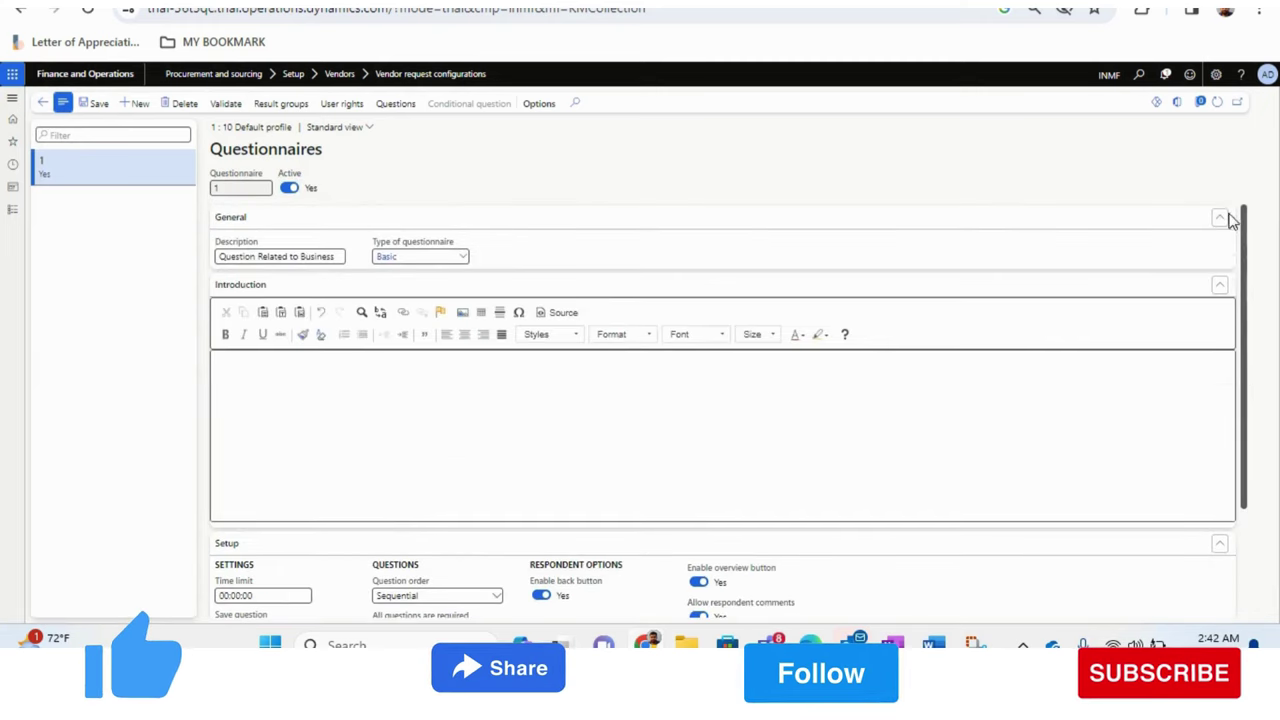
left_click(44, 106)
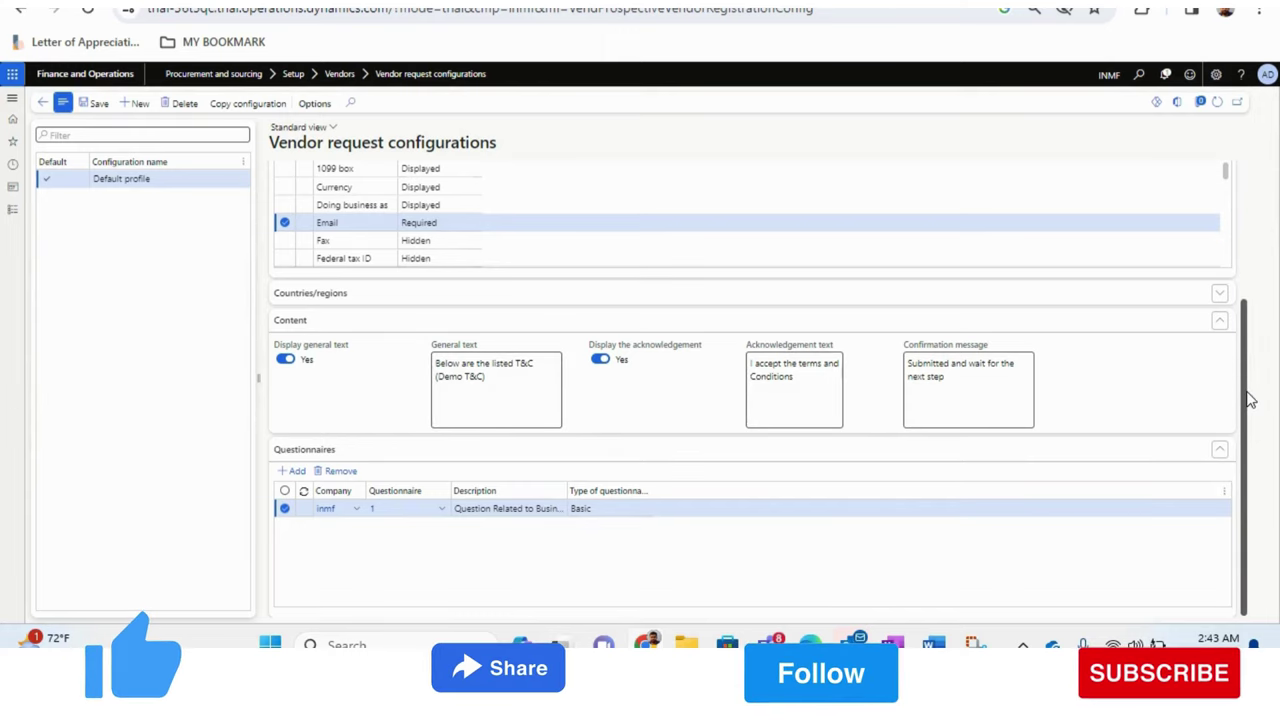
left_click_drag(1250, 400, 1240, 209)
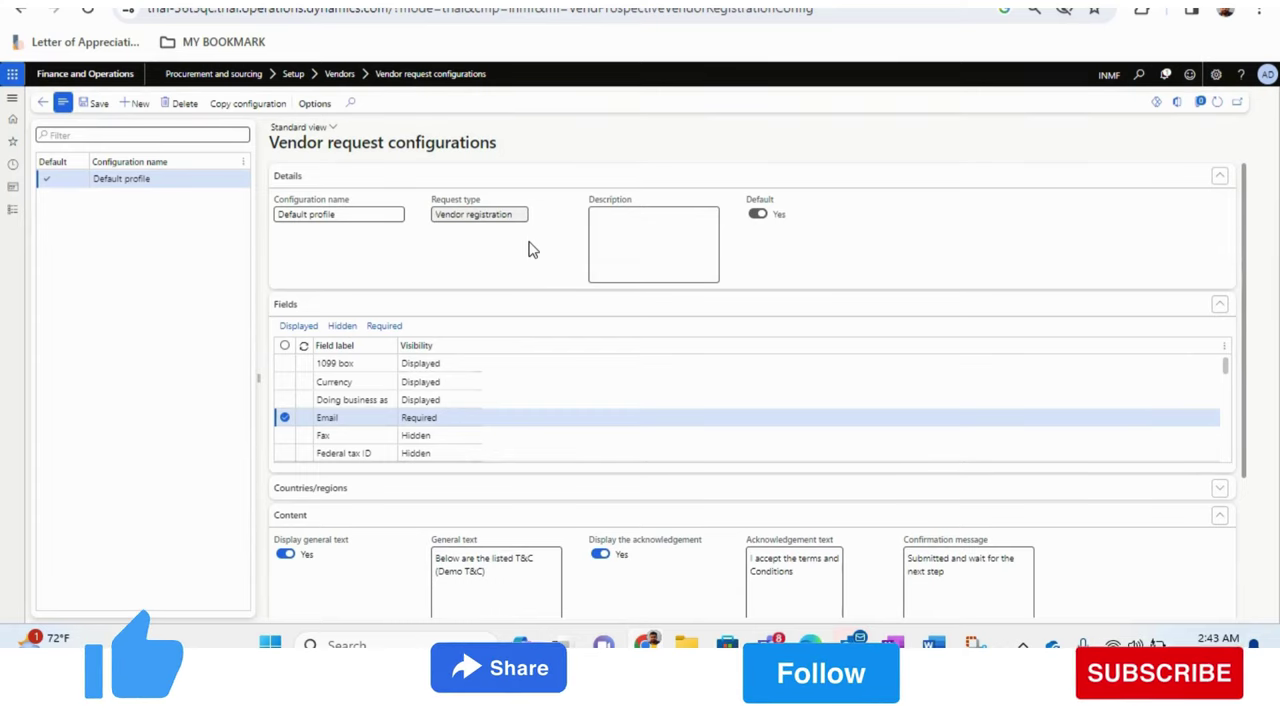
left_click(17, 214)
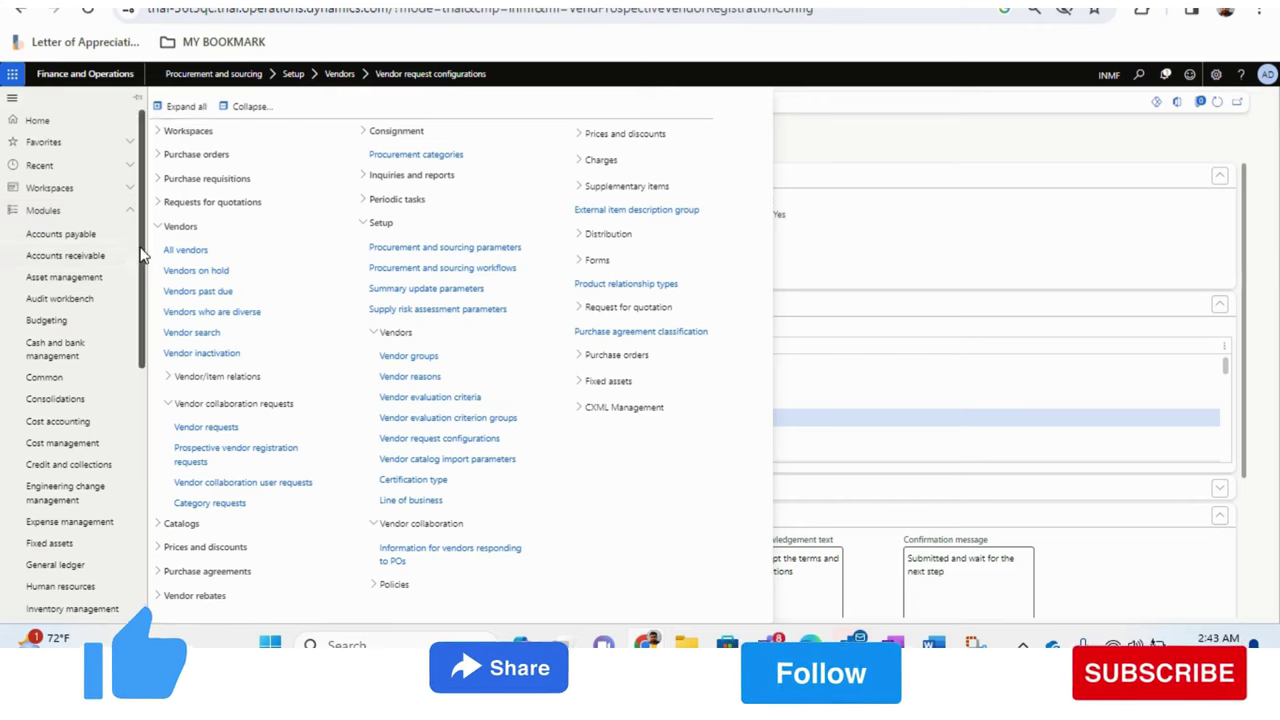
- Add a new blank request, status New, to the Prospective vendor registration requests list
scroll(146, 326, "down", 3)
scroll(146, 400, "down", 4)
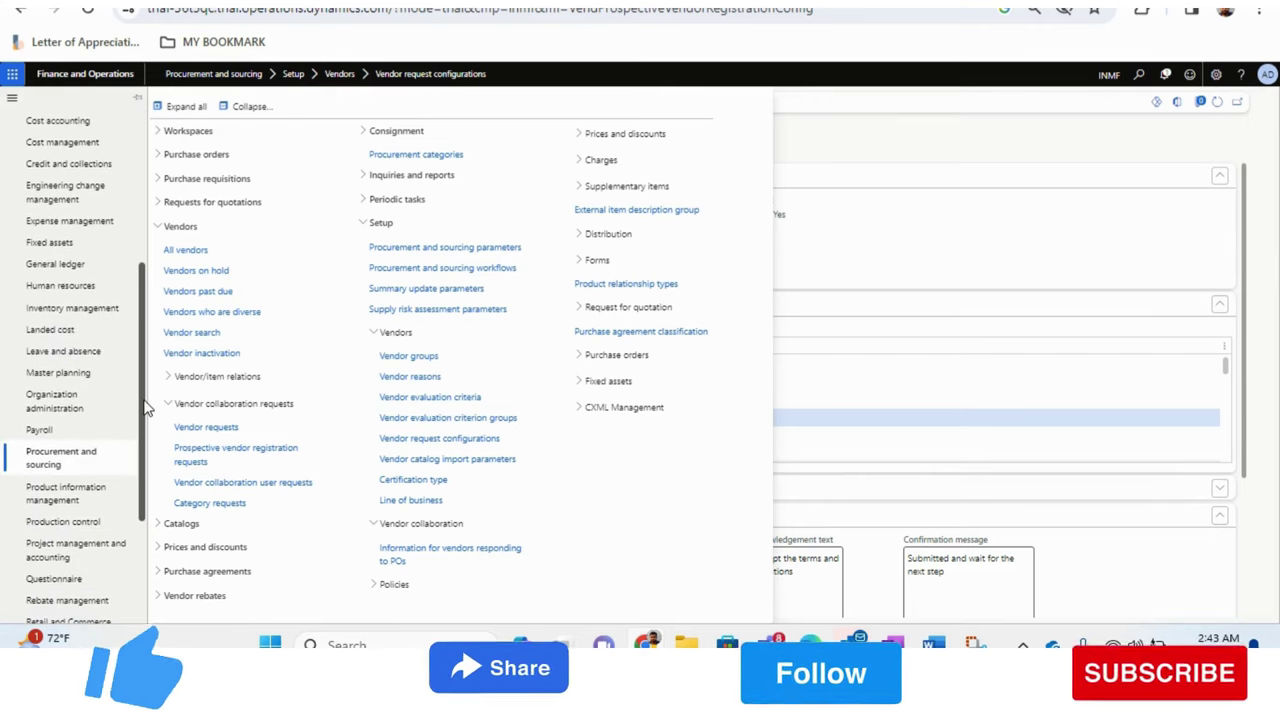
left_click(105, 460)
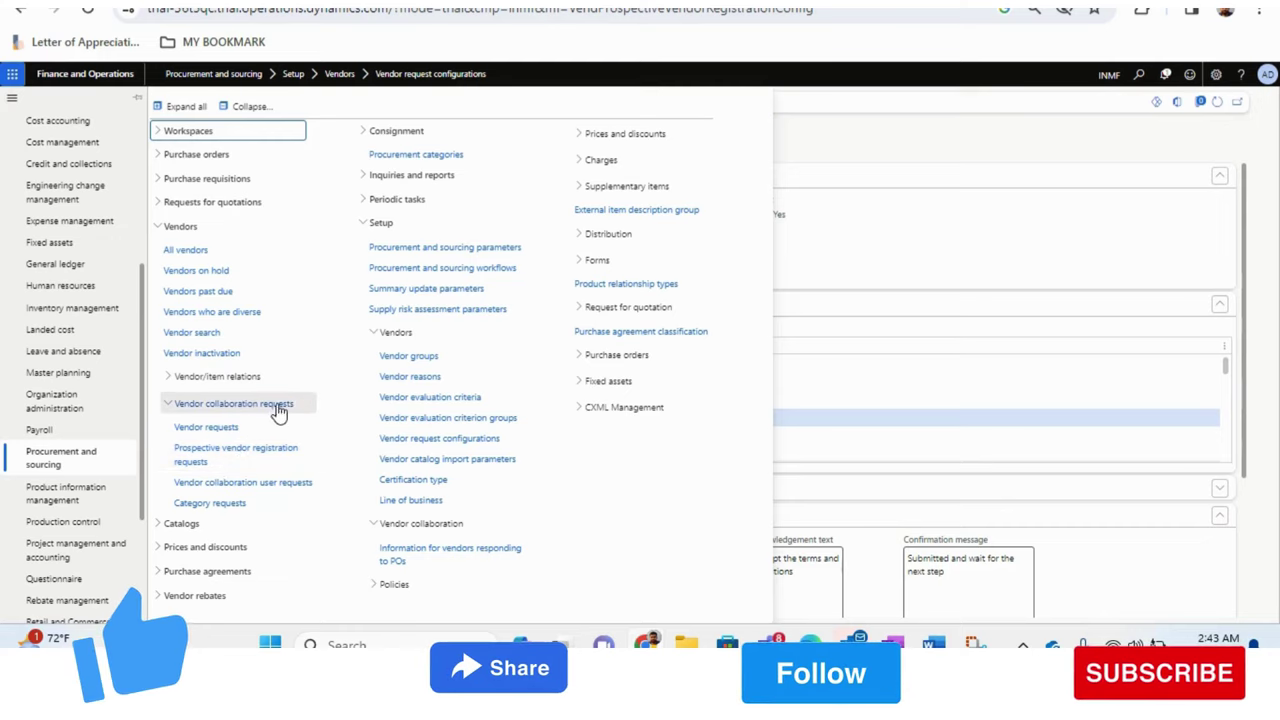
left_click(240, 458)
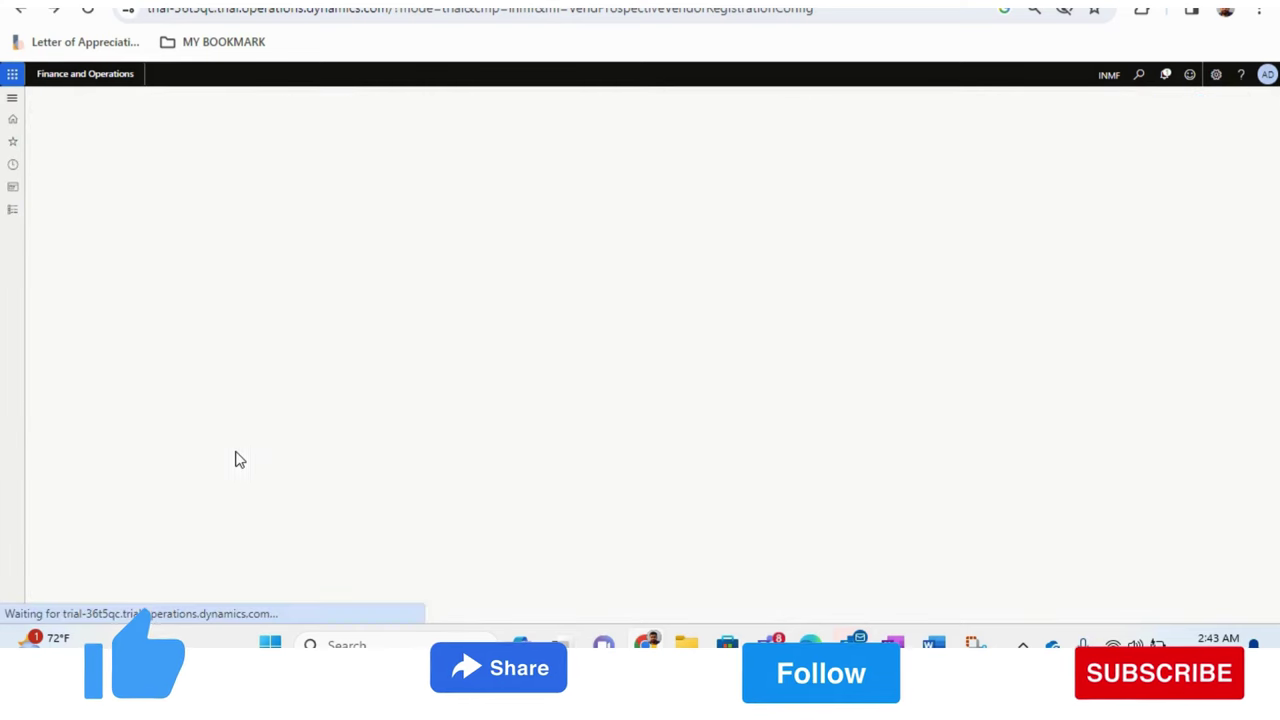
left_click(117, 104)
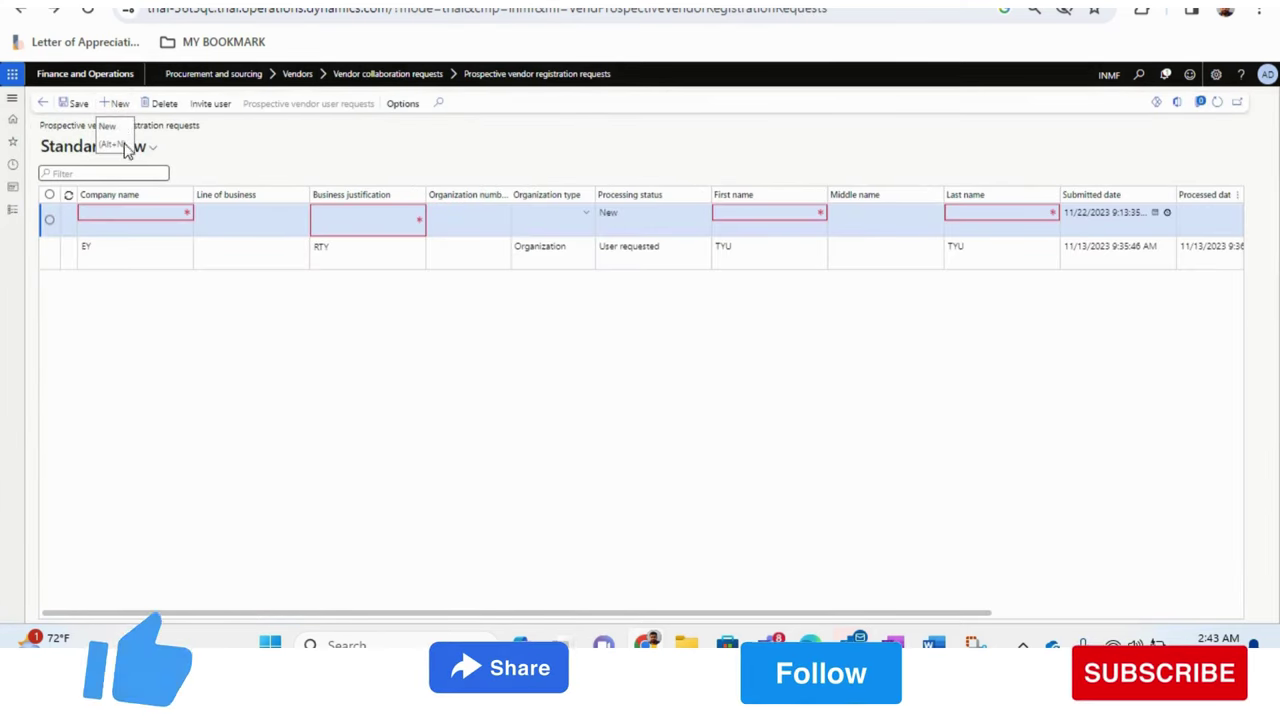
- Enter company name Microsoft and business justification 'Cloud vendor' on the new request
left_click(123, 212)
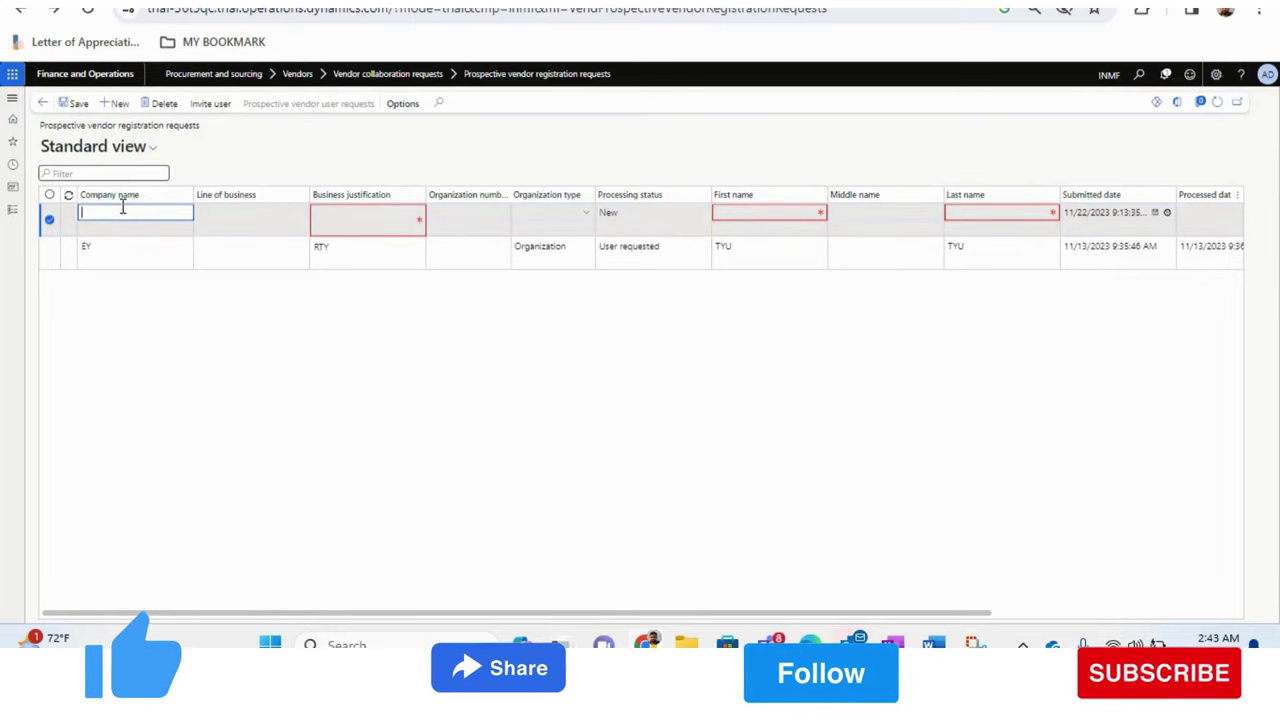
type("Microsoft")
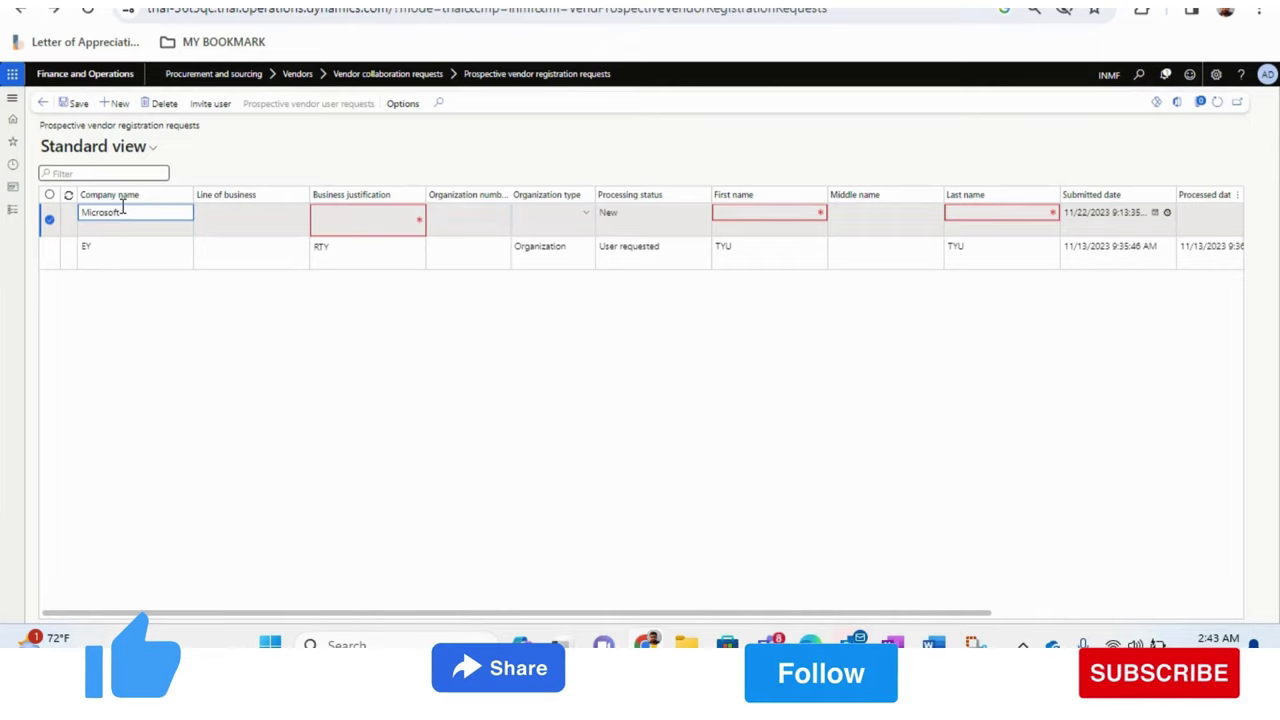
left_click(334, 222)
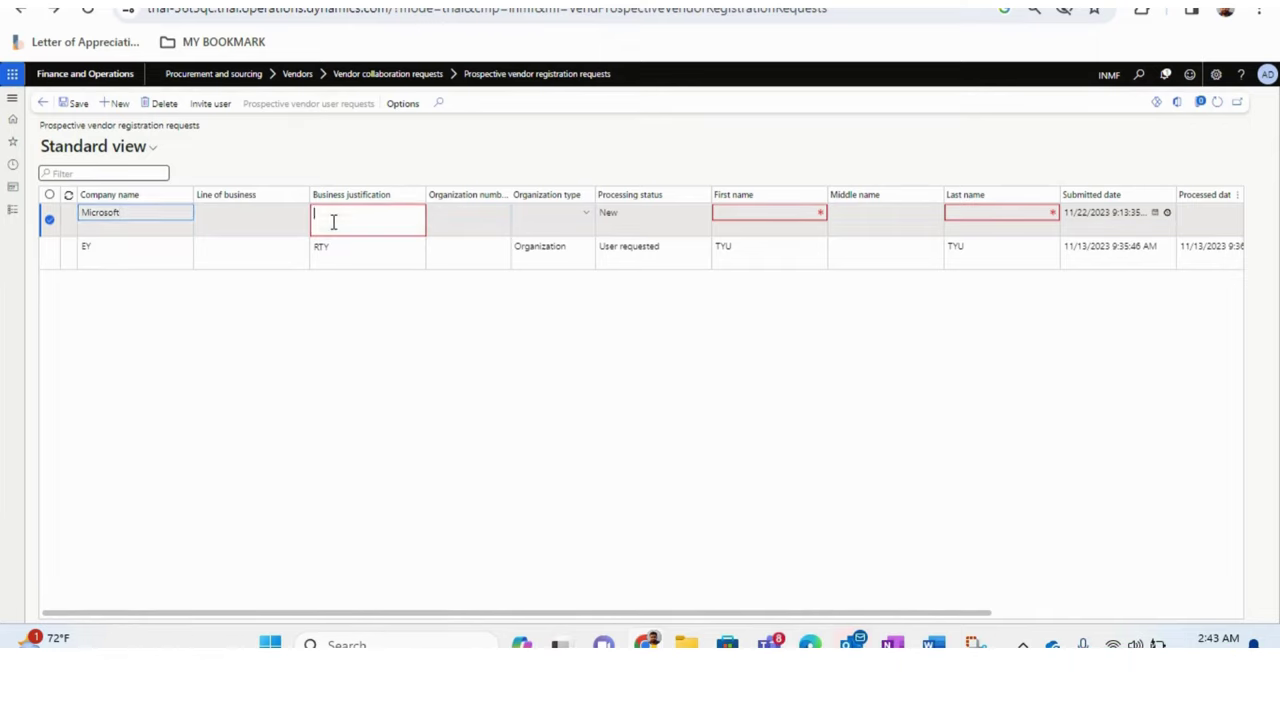
type("Cloud")
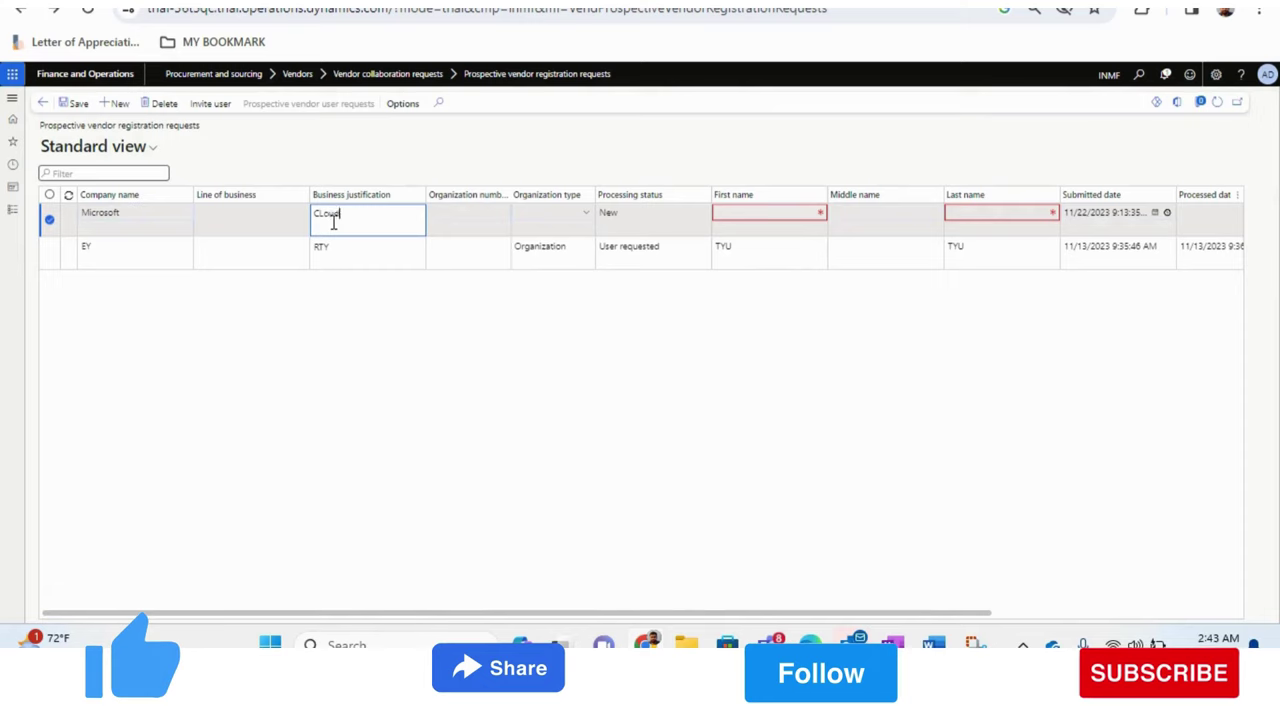
key("BackSpace")
key("BackSpace")
type("loud")
key("BackSpace")
key("BackSpace")
key("BackSpace")
key("BackSpace")
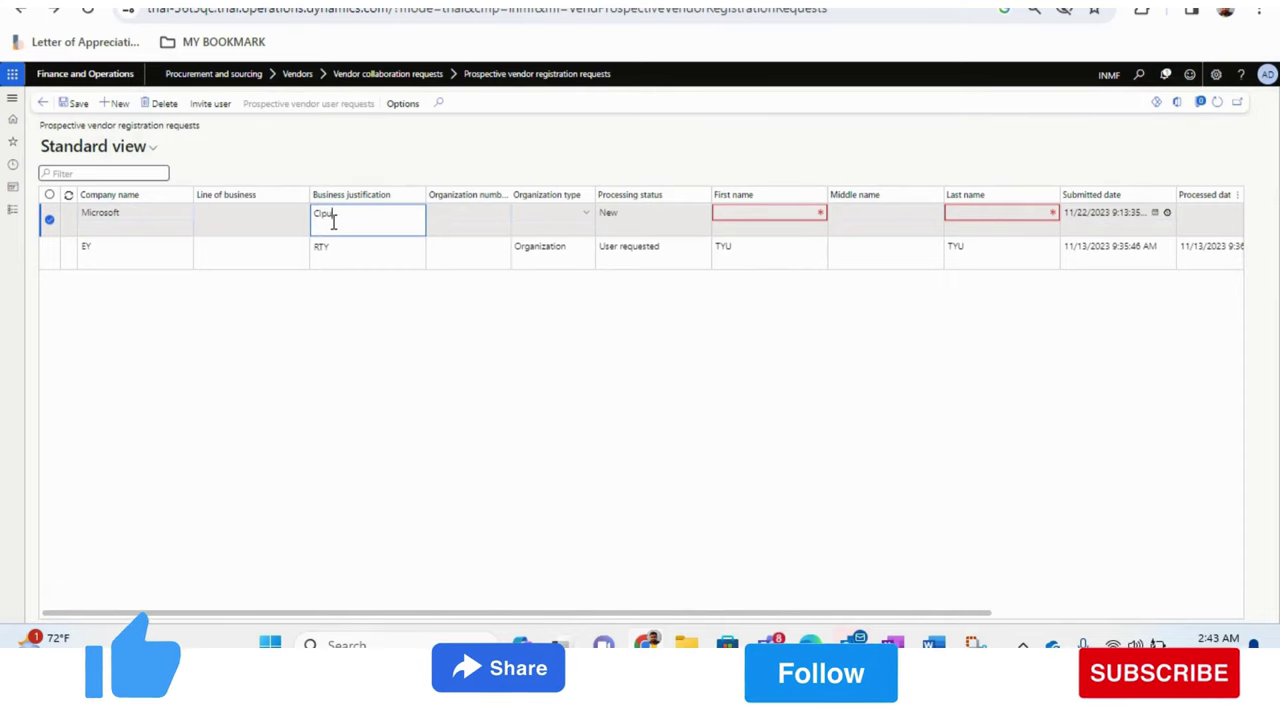
type("loud vendor")
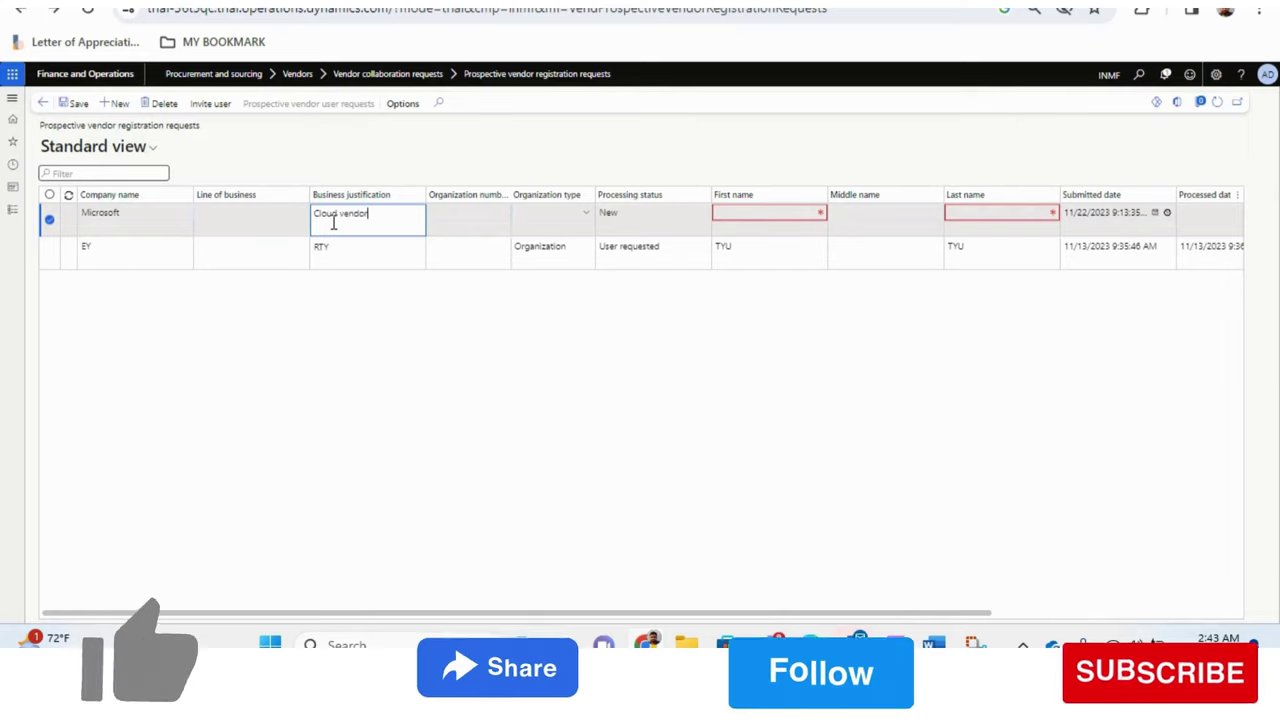
left_click(263, 212)
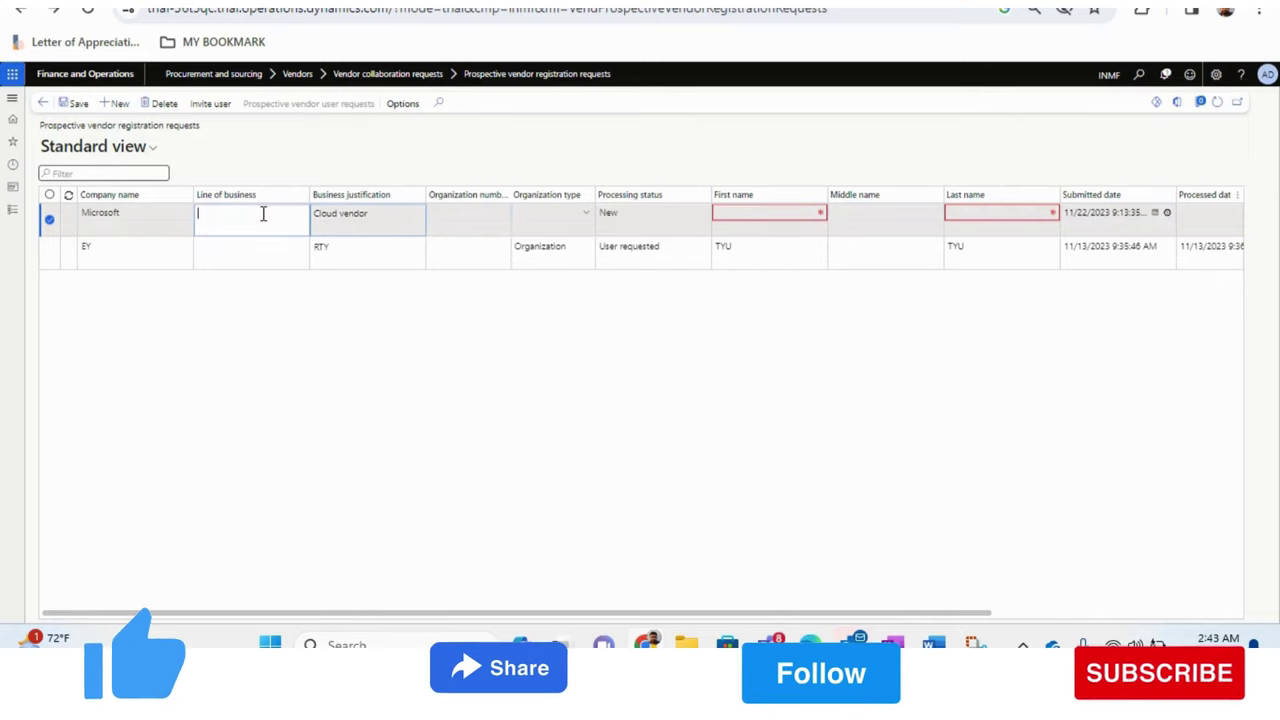
- Set the request's organization type to Organization
left_click(484, 210)
left_click(545, 228)
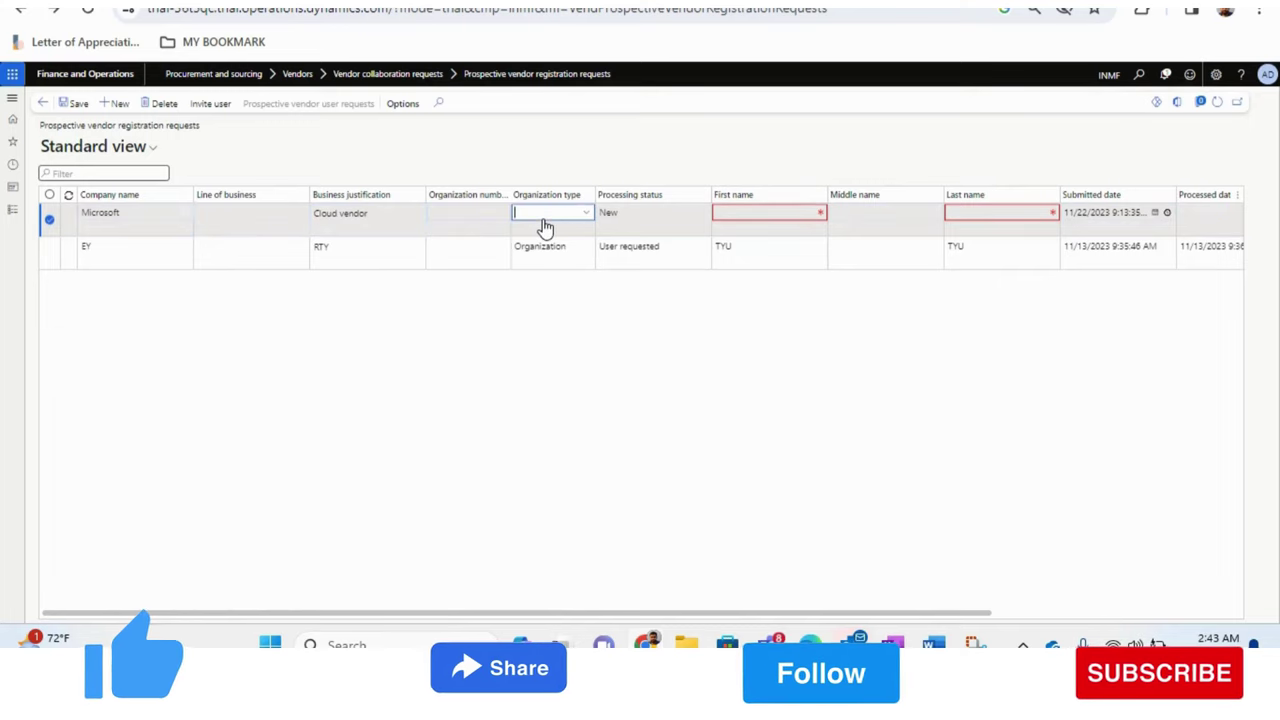
left_click(545, 228)
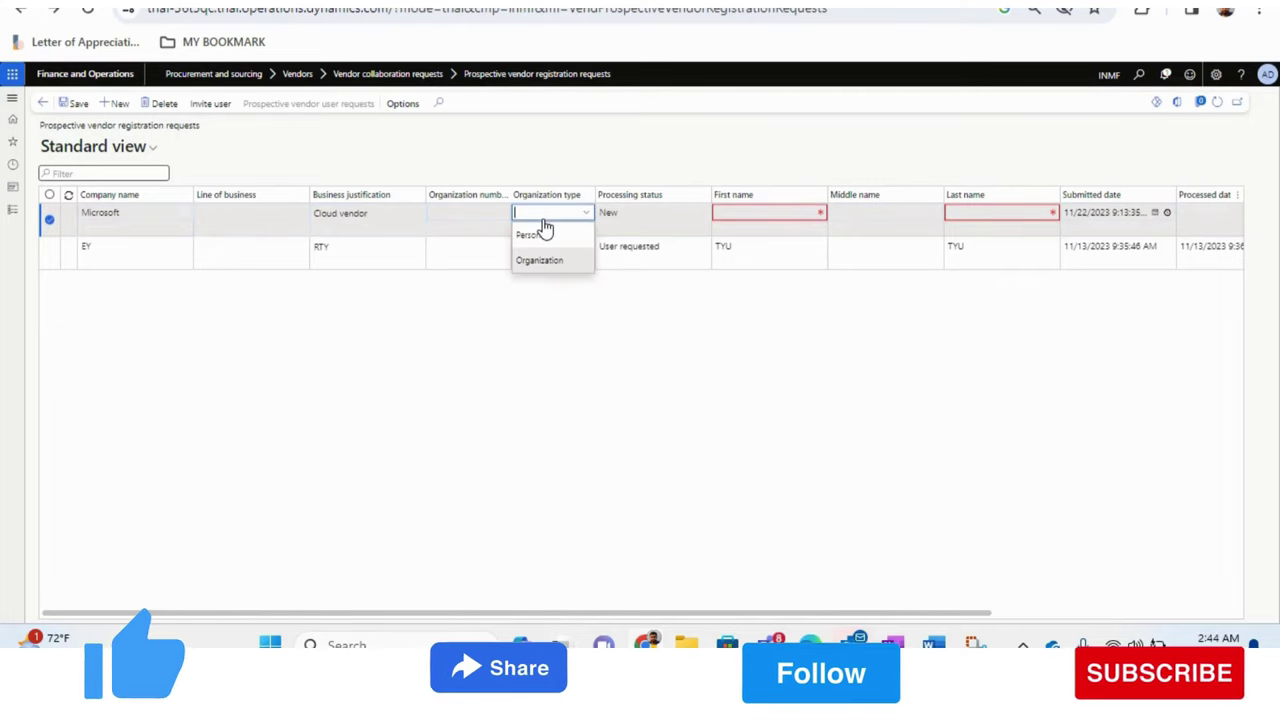
key("Down")
key("Return")
- Autofill the contact's first name, last name and e-mail, then close the Mail app
key("Tab")
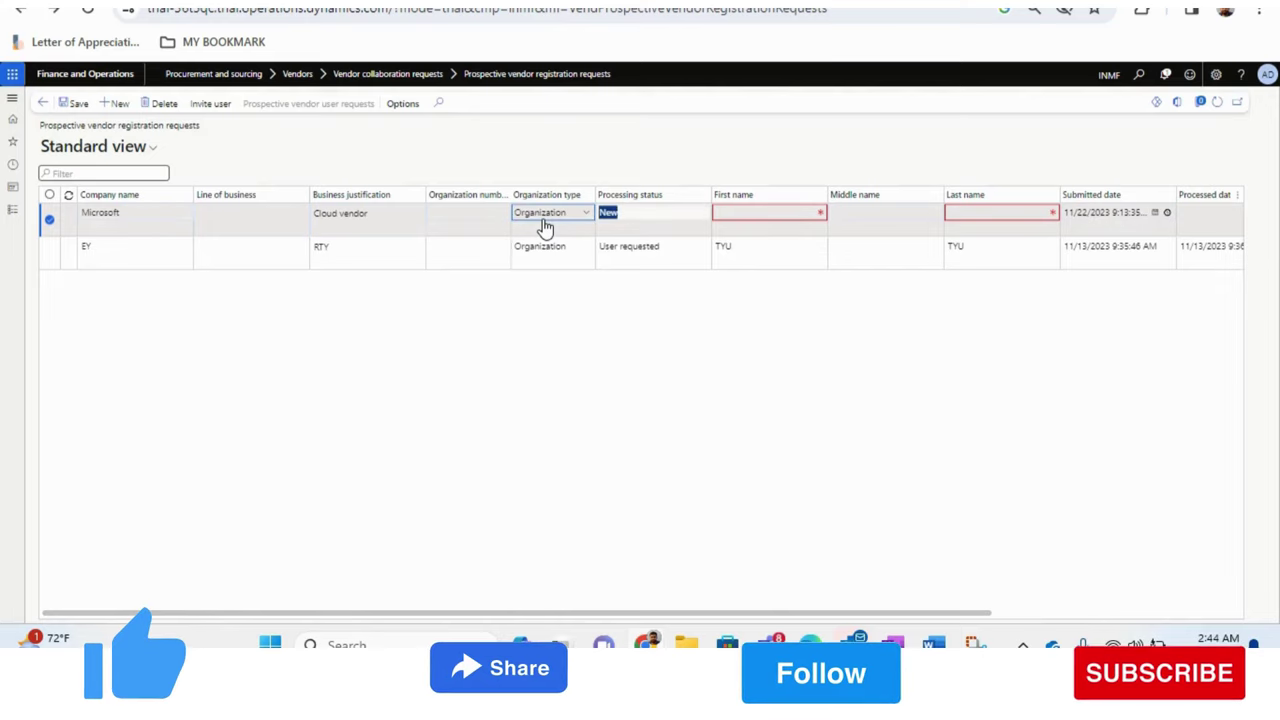
key("Tab")
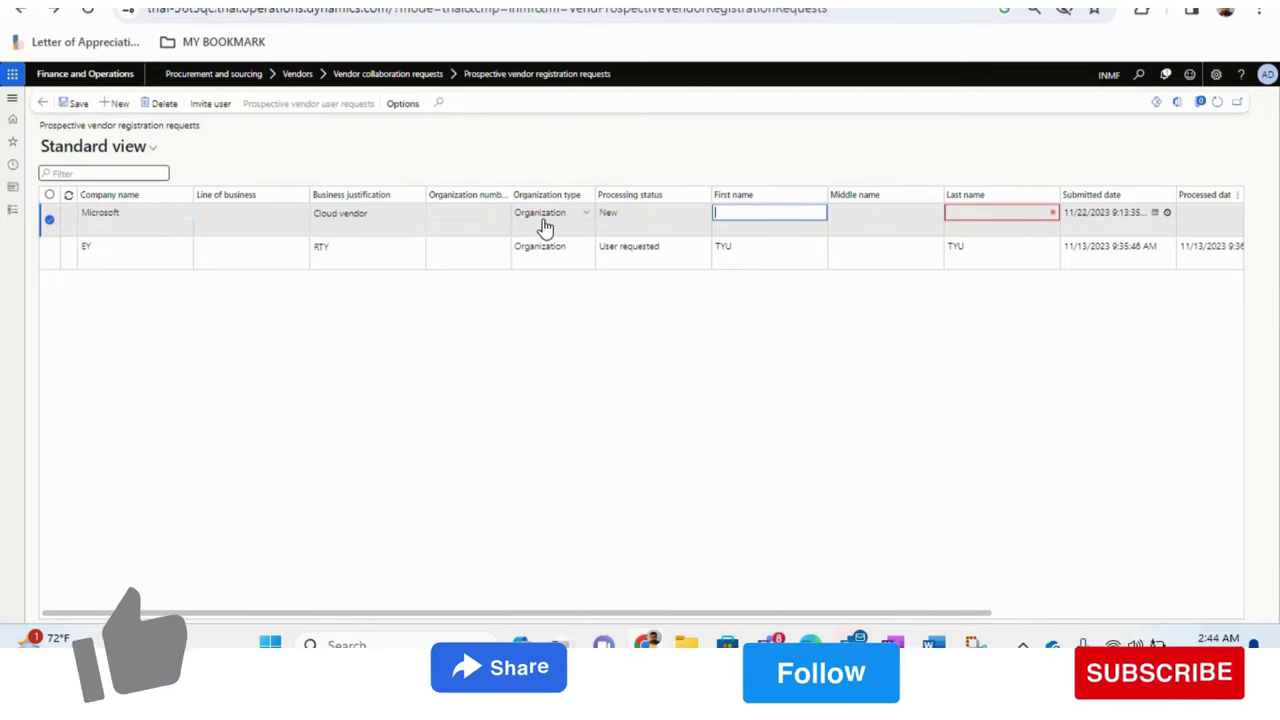
key("Down")
key("Down")
key("Return")
key("Tab")
key("Tab")
key("Tab")
key("Tab")
key("Tab")
key("Tab")
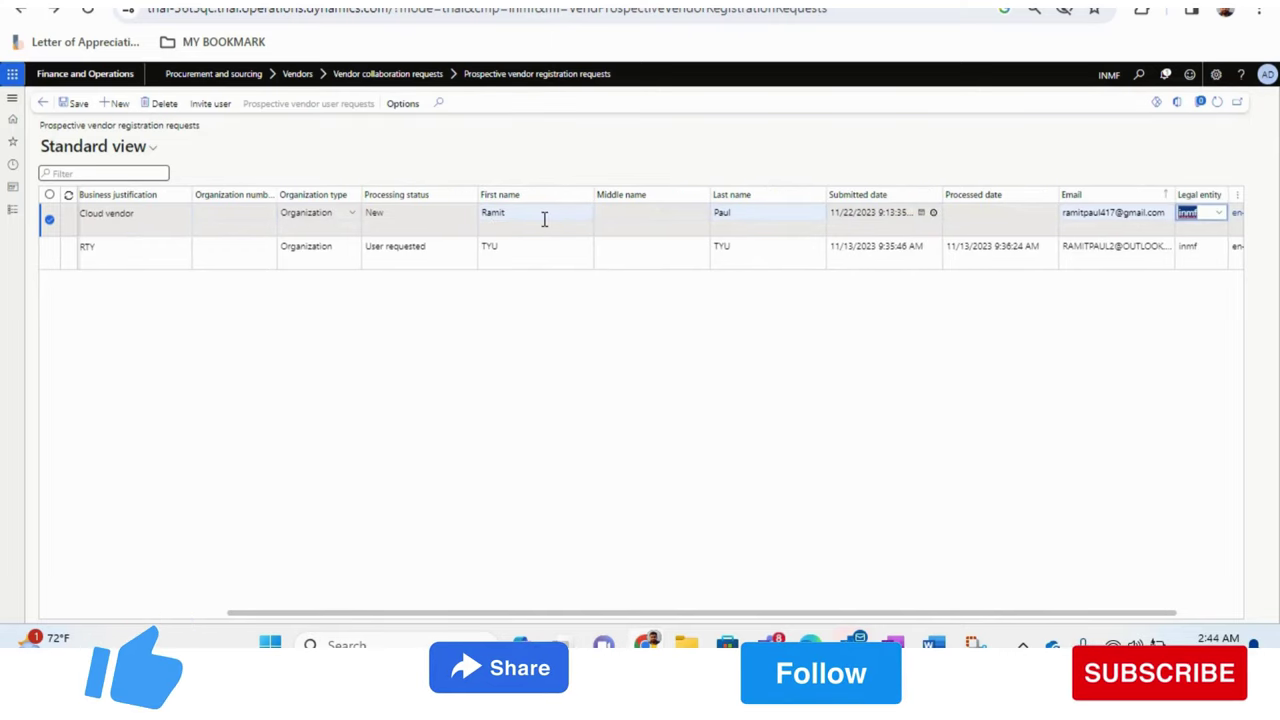
left_click(1103, 210)
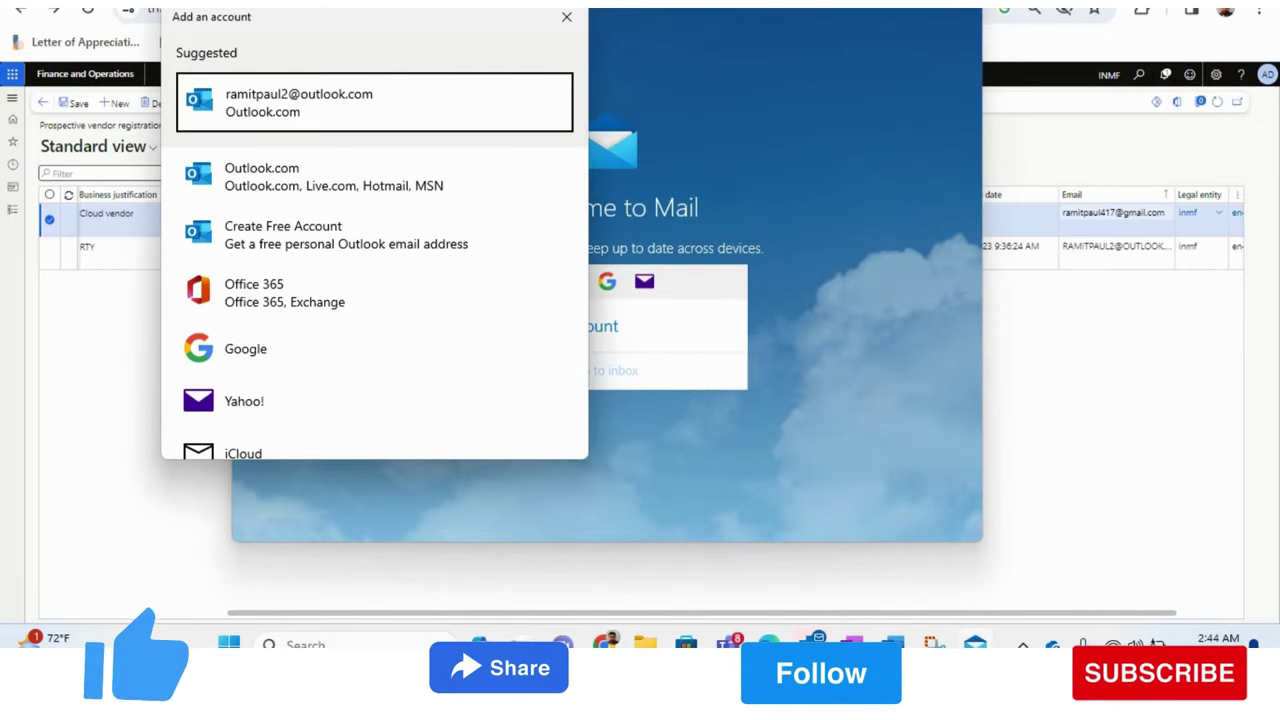
left_click(561, 22)
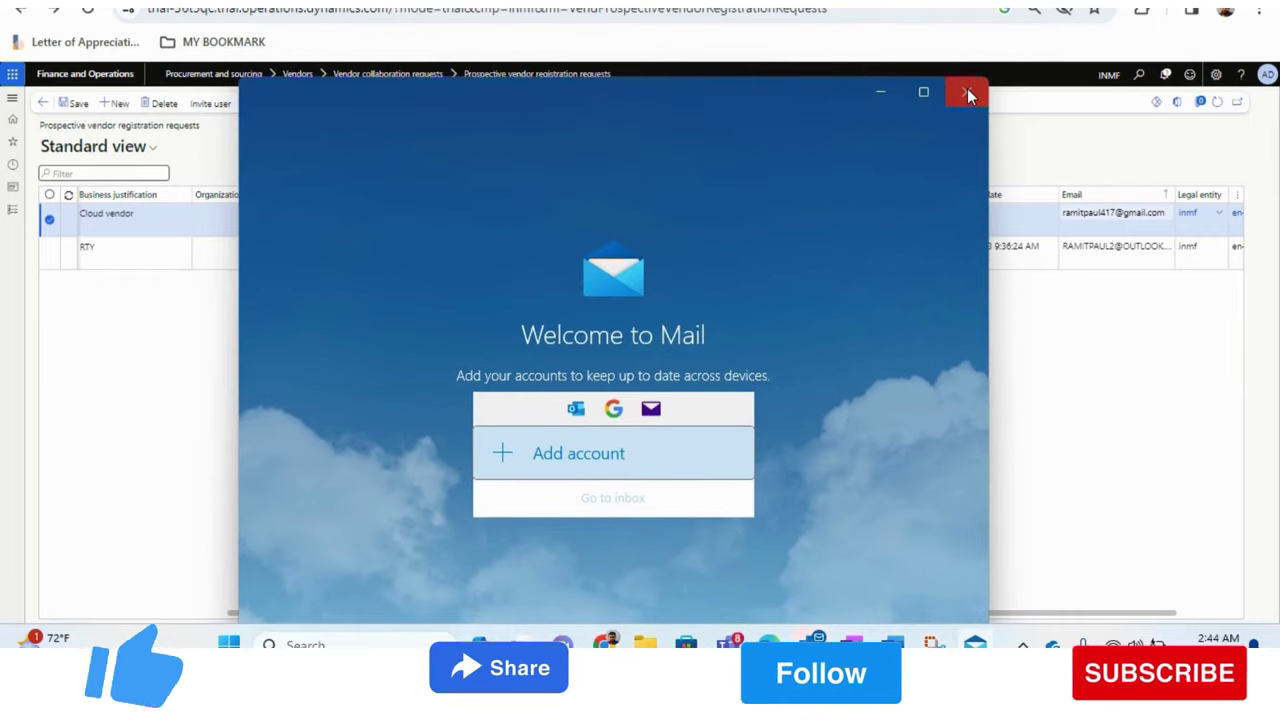
left_click(967, 88)
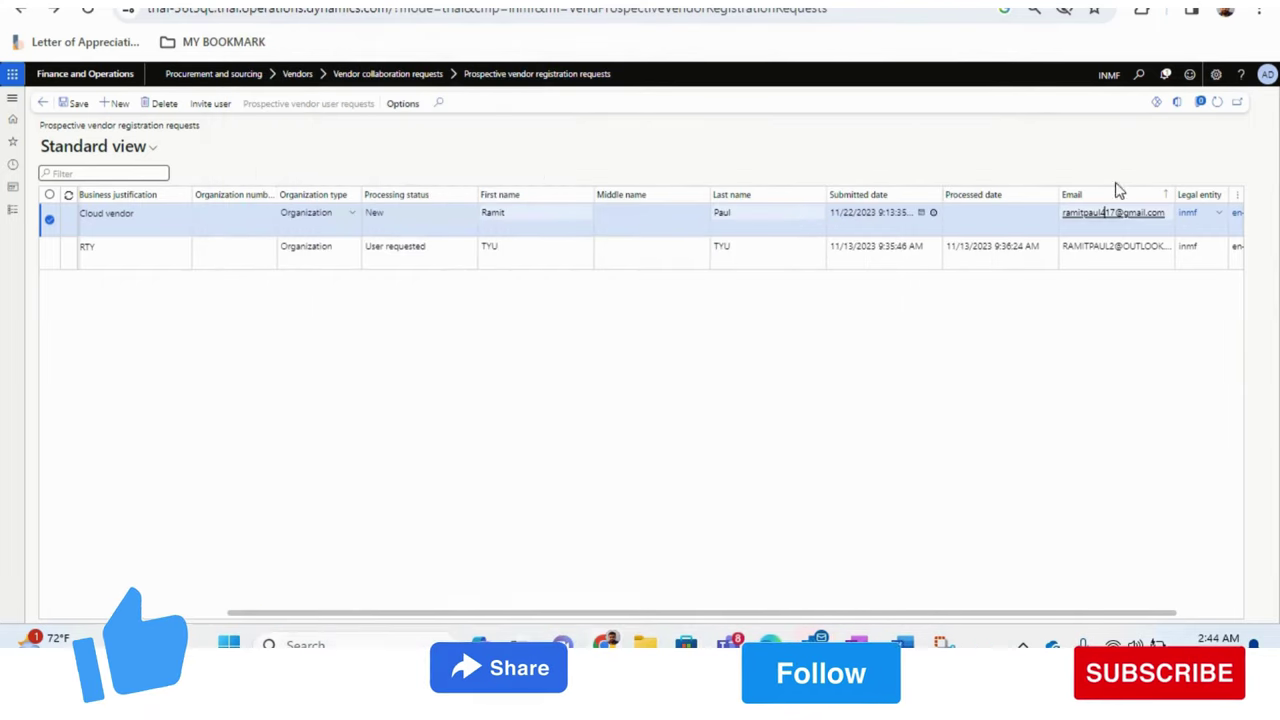
- Dismiss the mail notification and save the Microsoft request, which keeps status New
left_click(1020, 211)
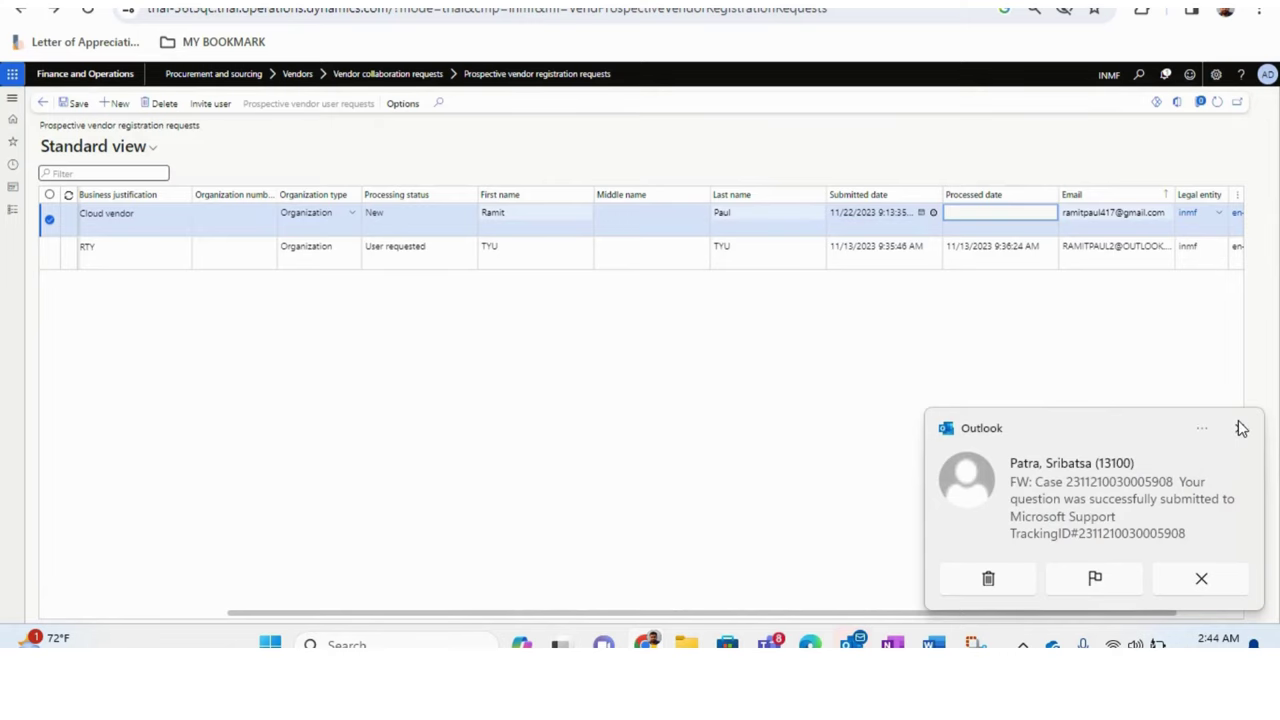
left_click(1240, 428)
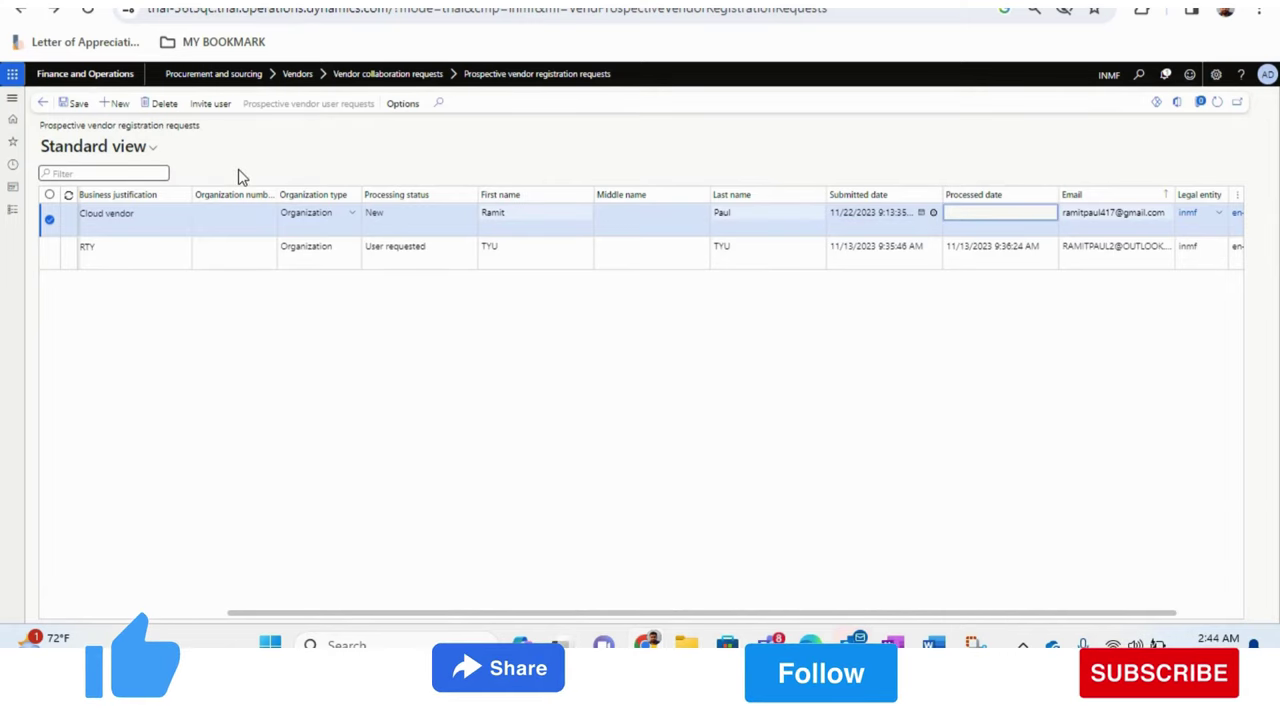
left_click(74, 104)
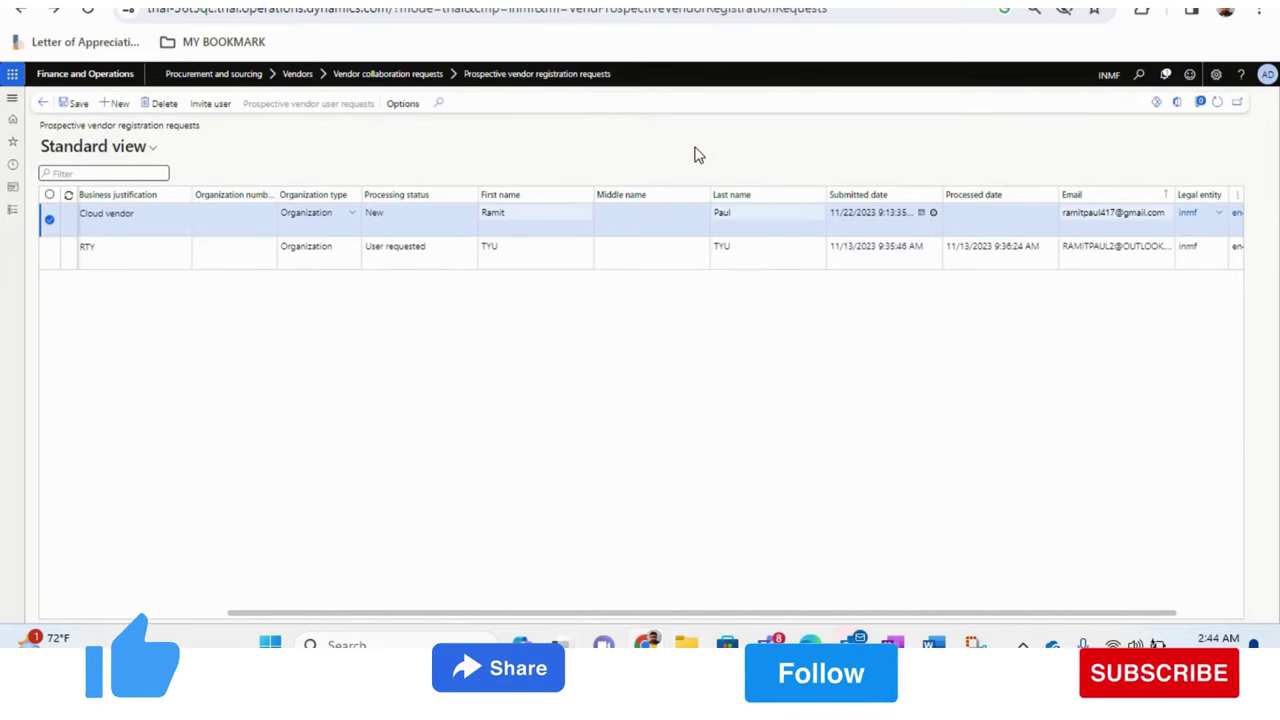
left_click(622, 213)
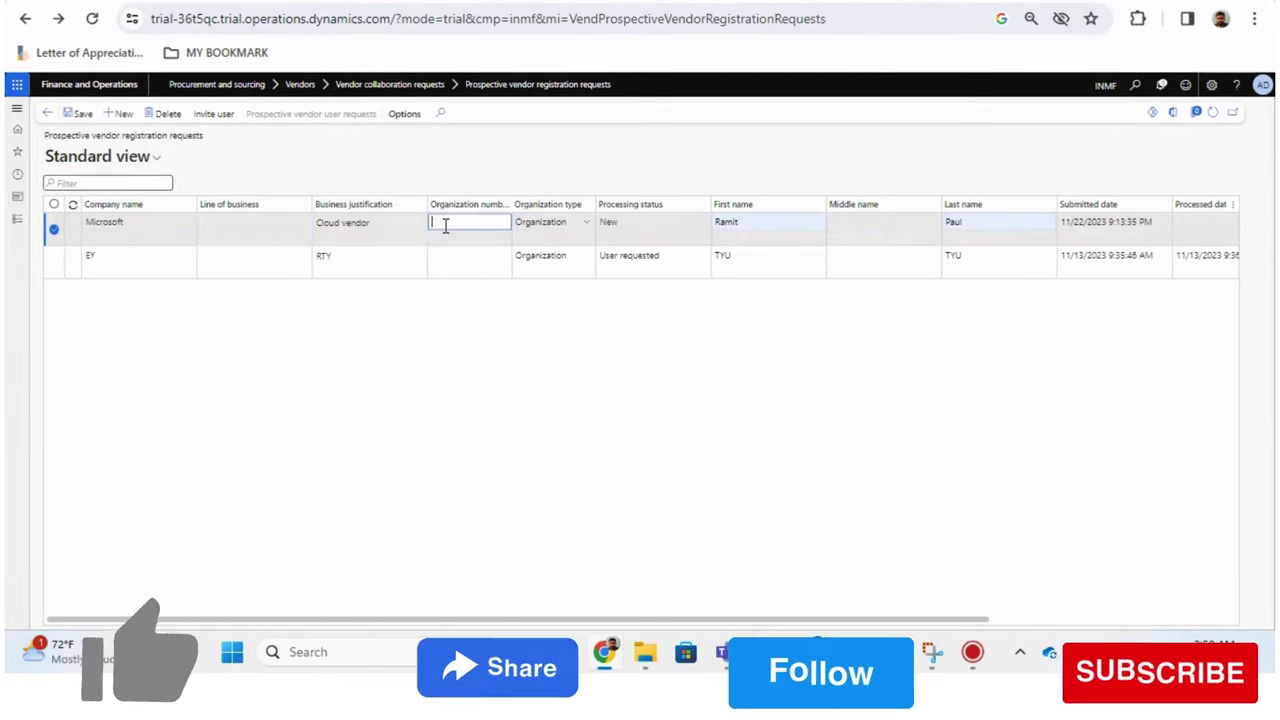
- Invite the Microsoft contact as a vendor user, moving the request to User requested
left_click(222, 117)
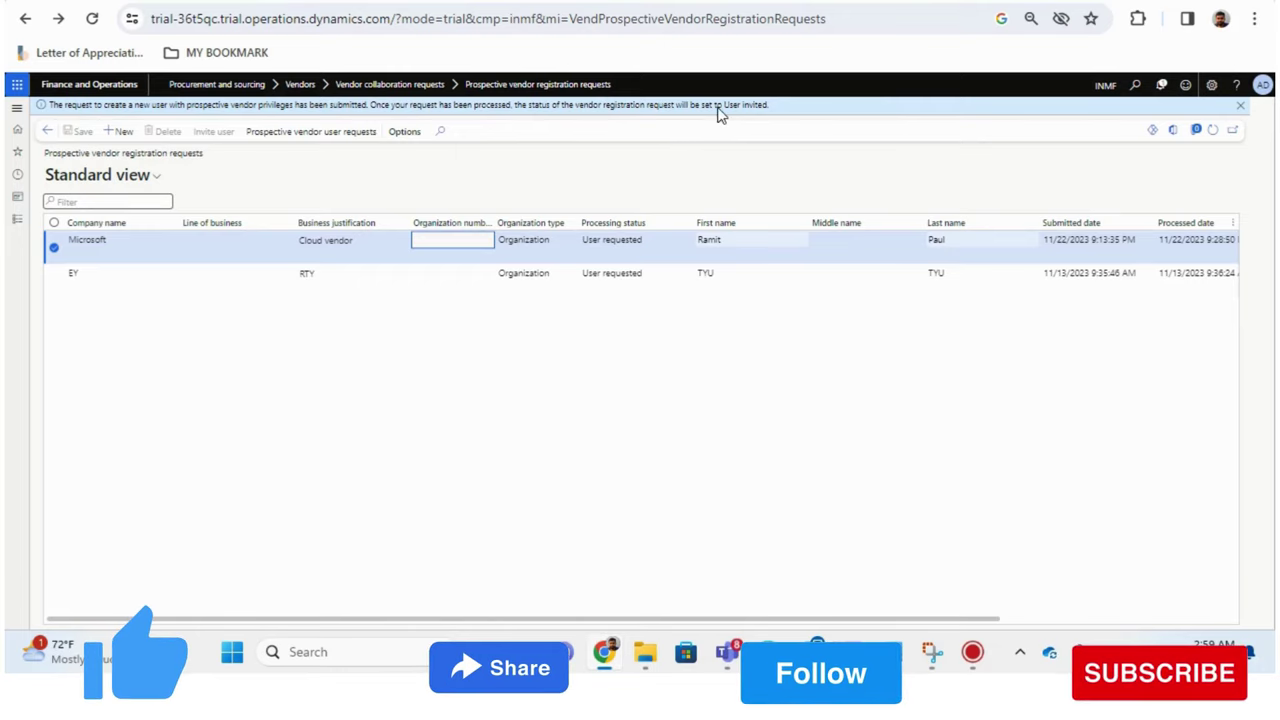
left_click(829, 236)
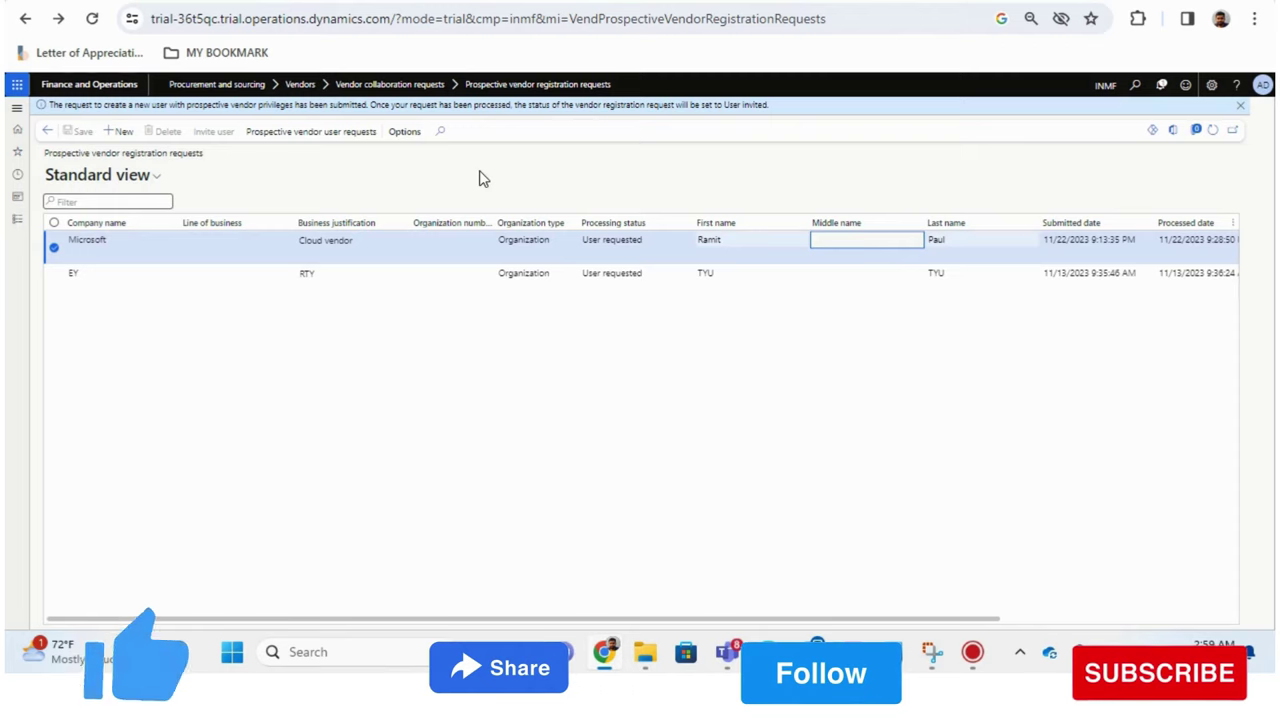
left_click(360, 249)
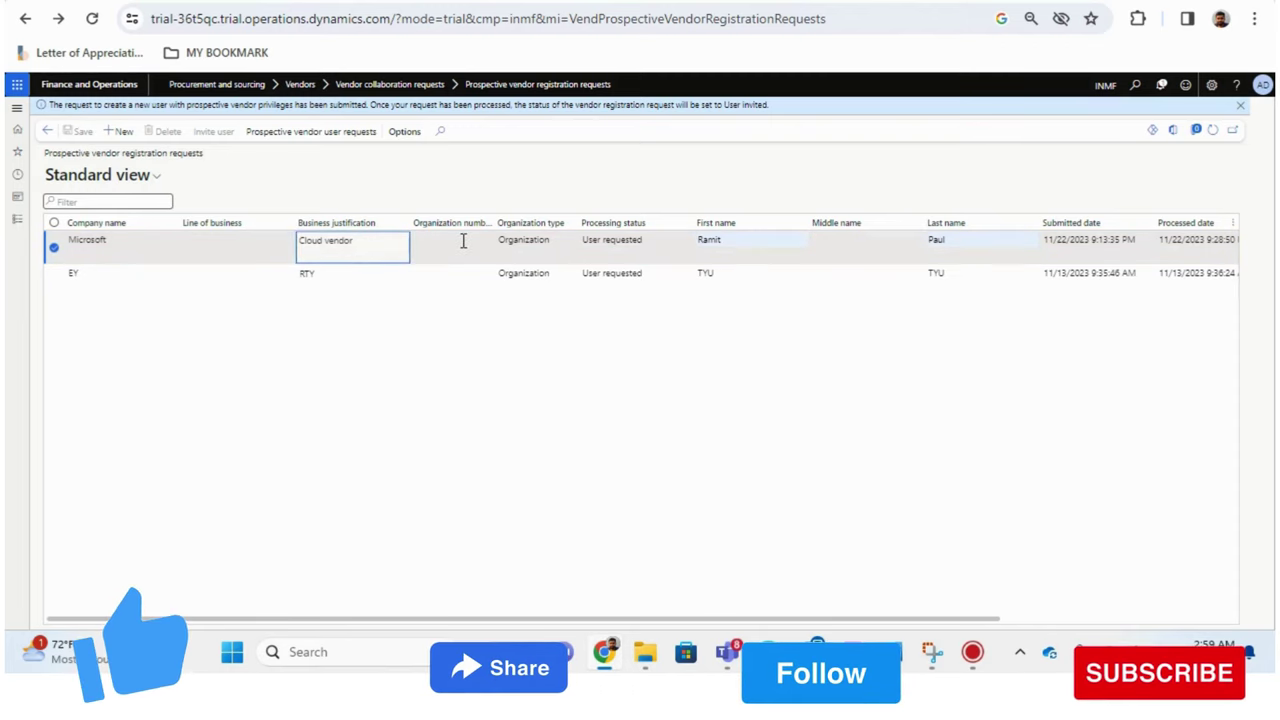
left_click(635, 250)
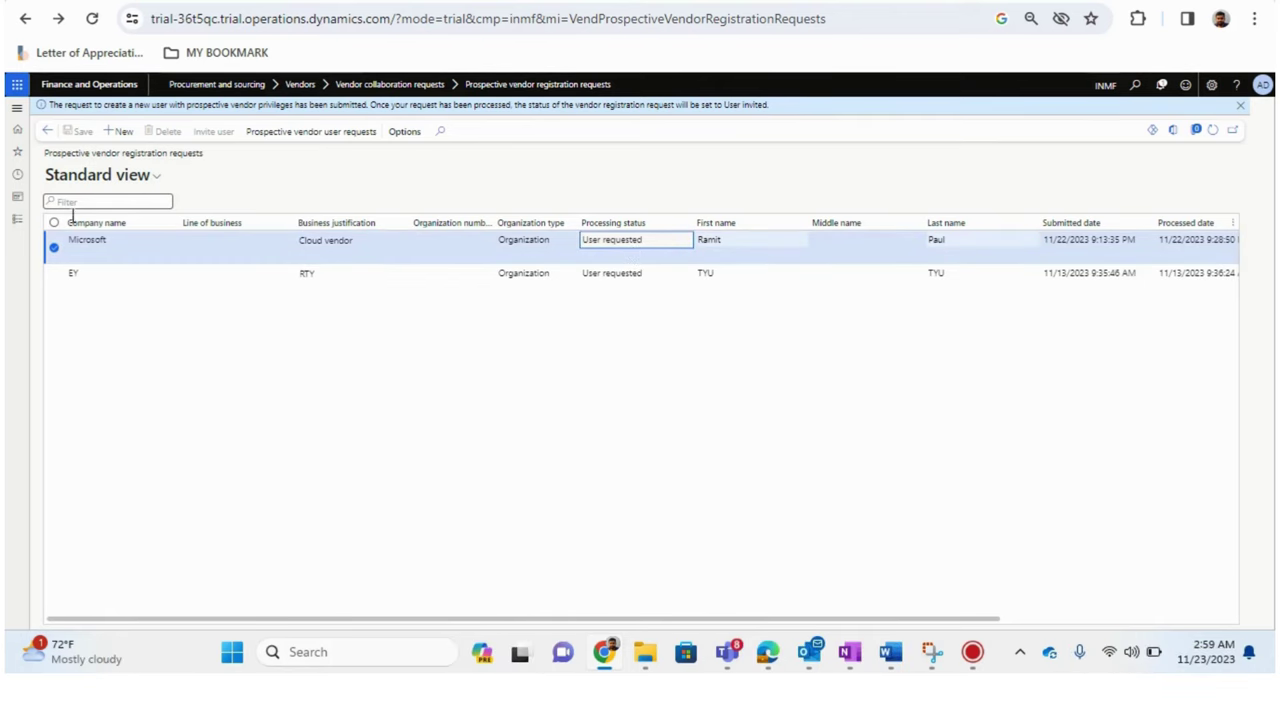
- Open System administration User workflows and select Vendor user request workflow 000201
left_click(17, 218)
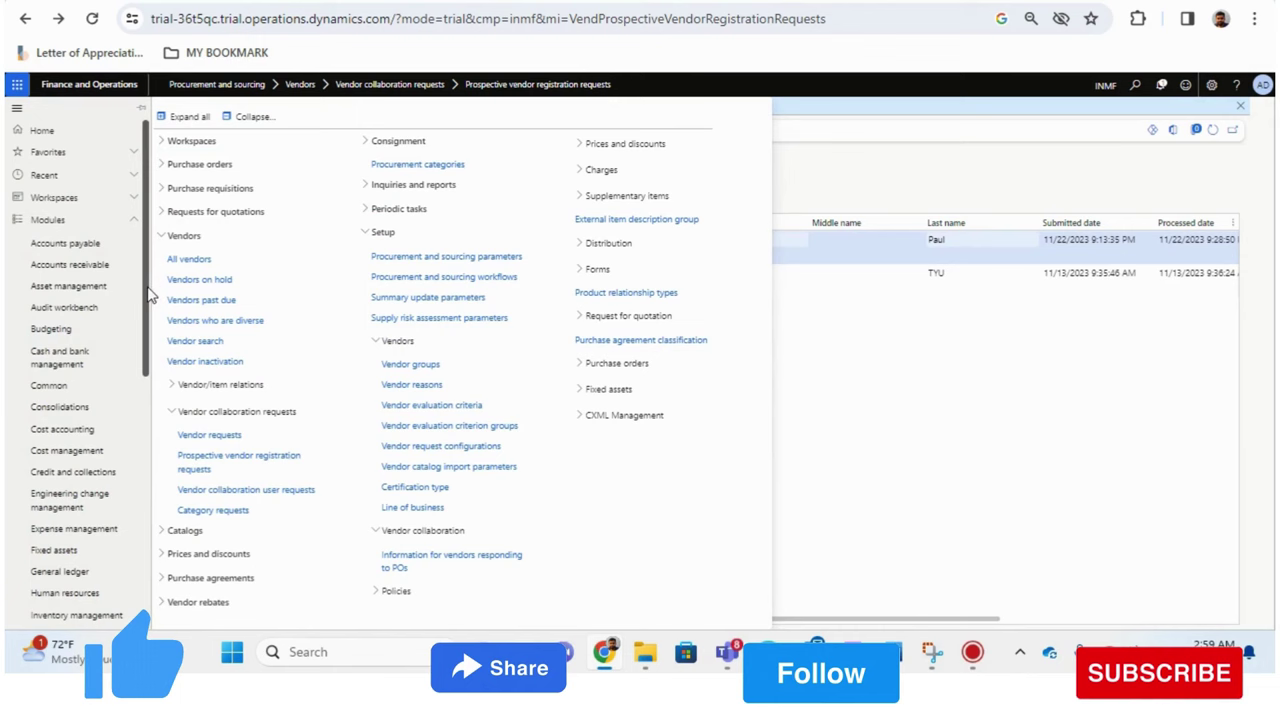
scroll(95, 300, "down", 5)
left_click(105, 498)
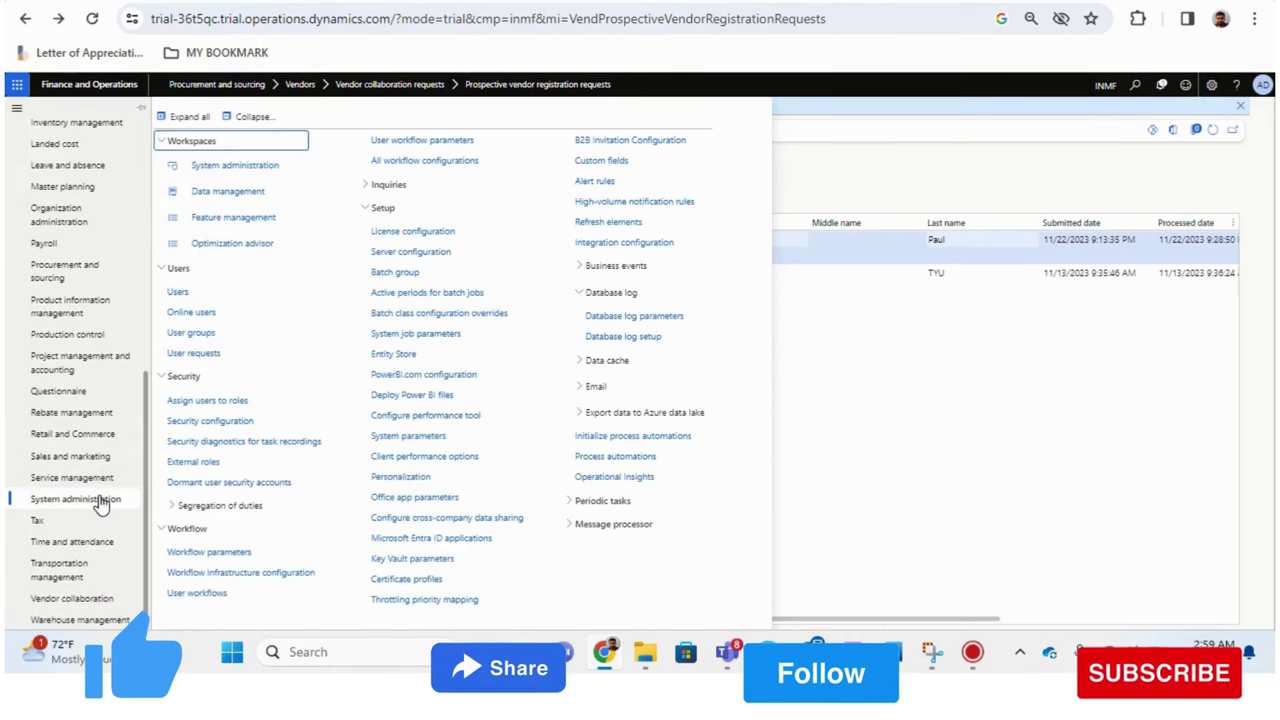
left_click(198, 593)
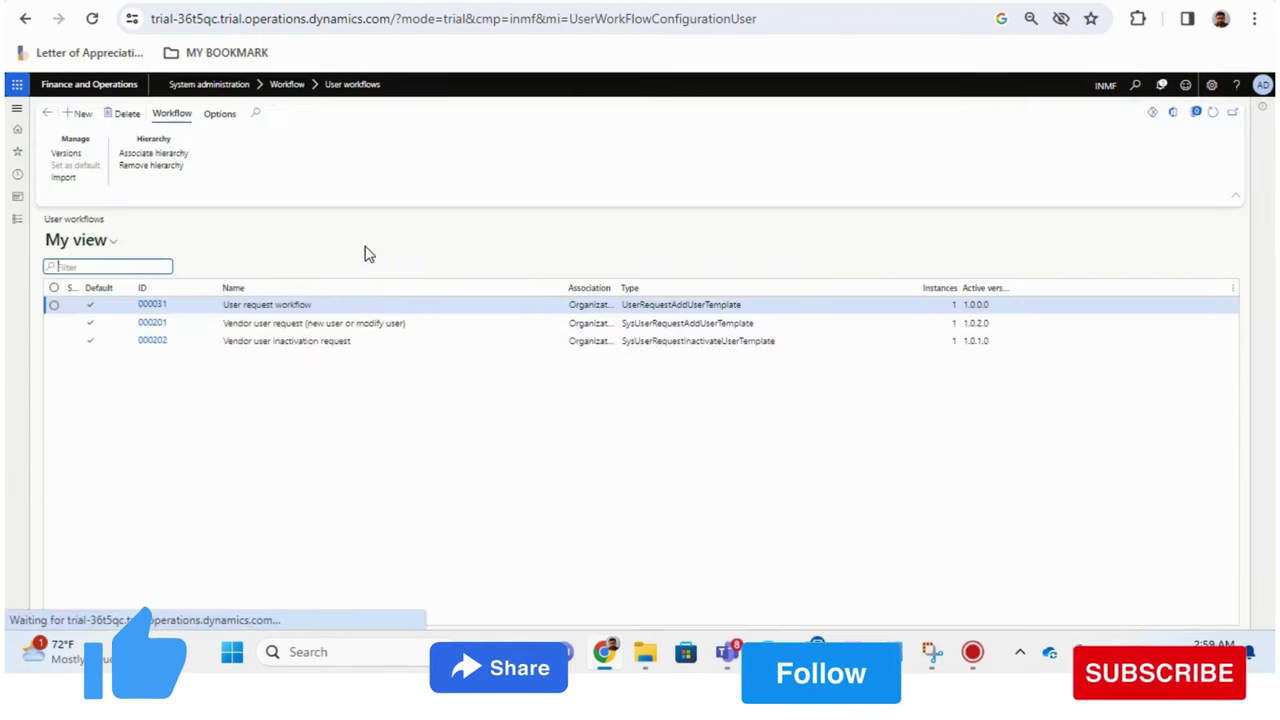
left_click(306, 341)
left_click(326, 327)
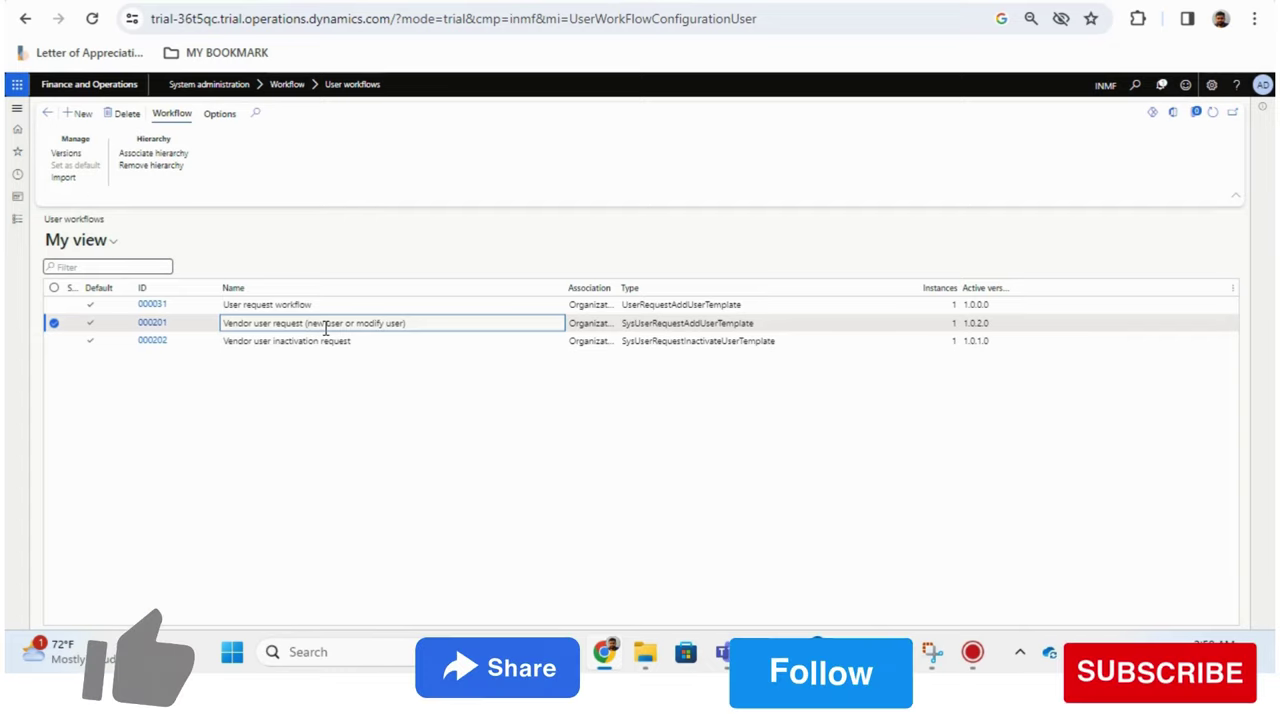
- Open the Procurement and sourcing module menu
left_click(17, 198)
left_click(236, 241)
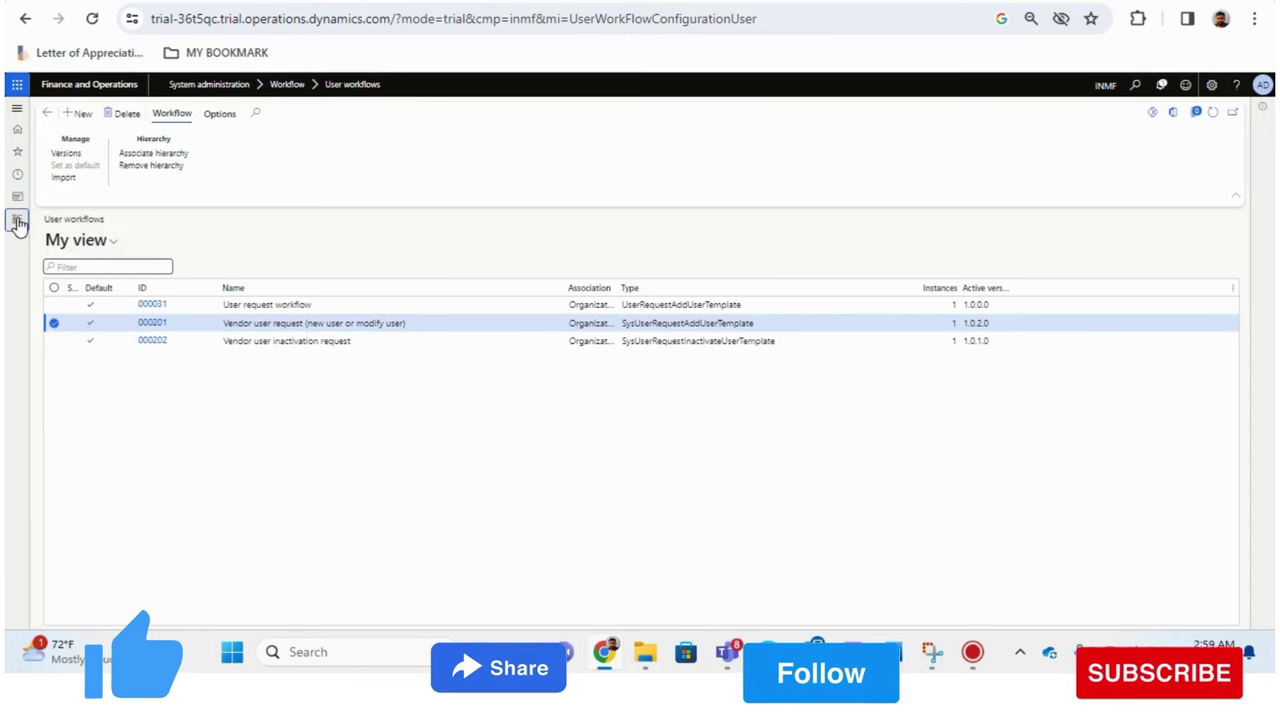
left_click(17, 220)
scroll(130, 350, "down", 5)
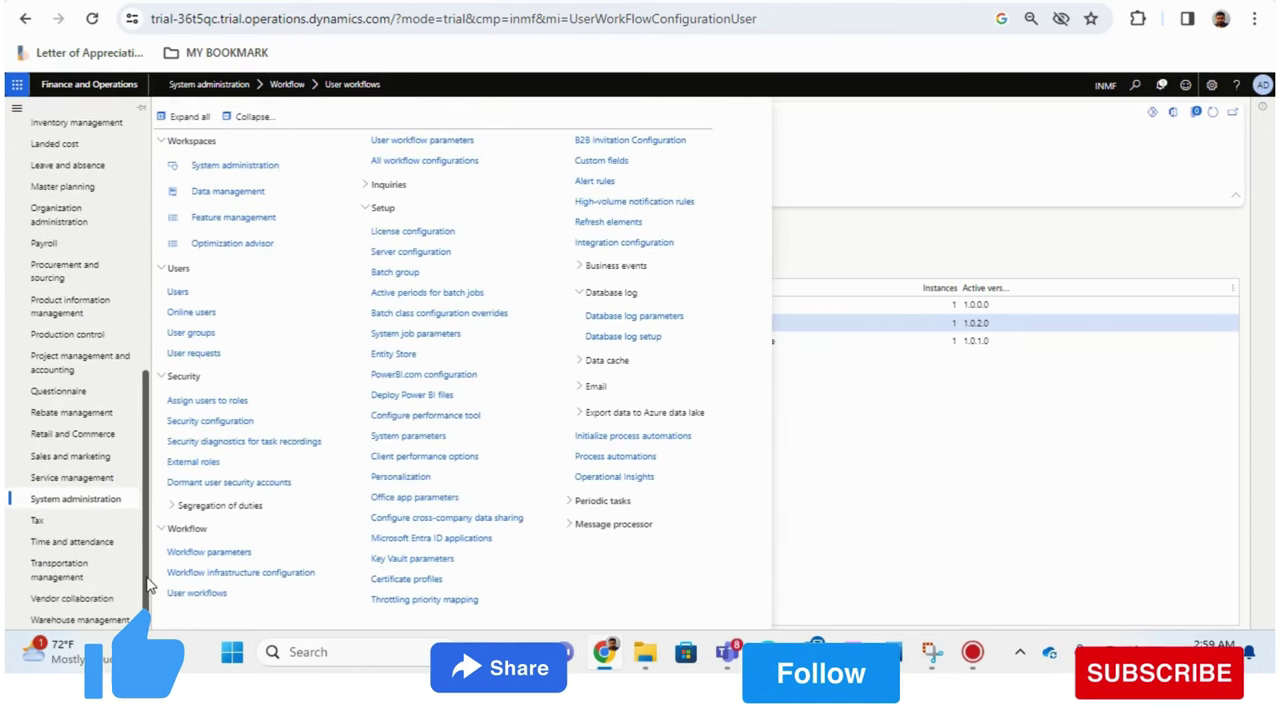
left_click(106, 285)
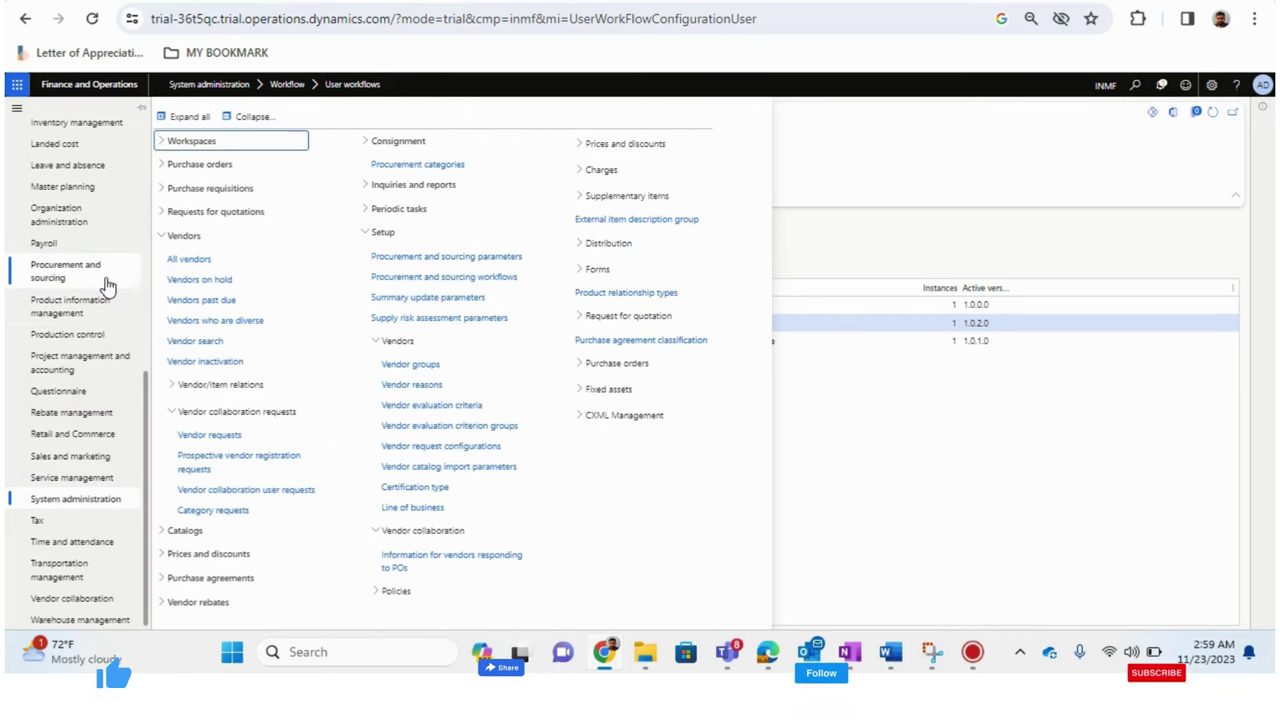
- Select the Microsoft registration request and view its vendor user requests, showing pending request 0000034
left_click(258, 460)
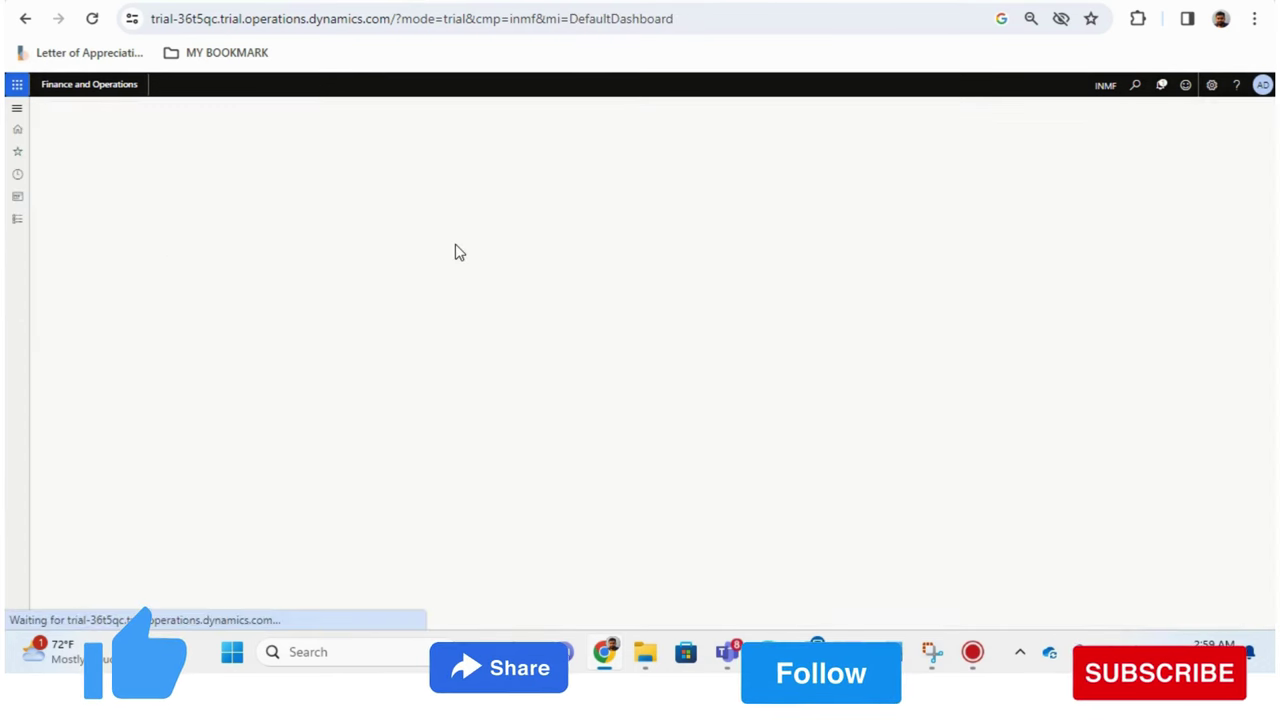
left_click(400, 224)
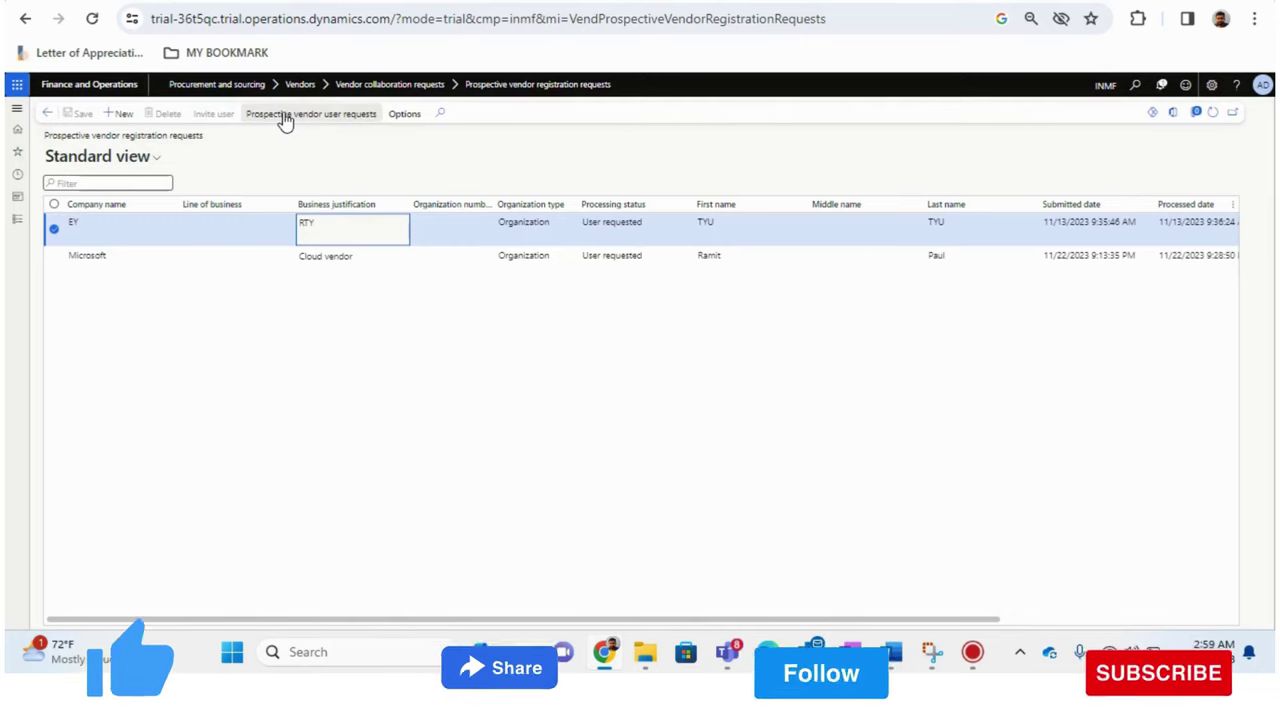
left_click(363, 253)
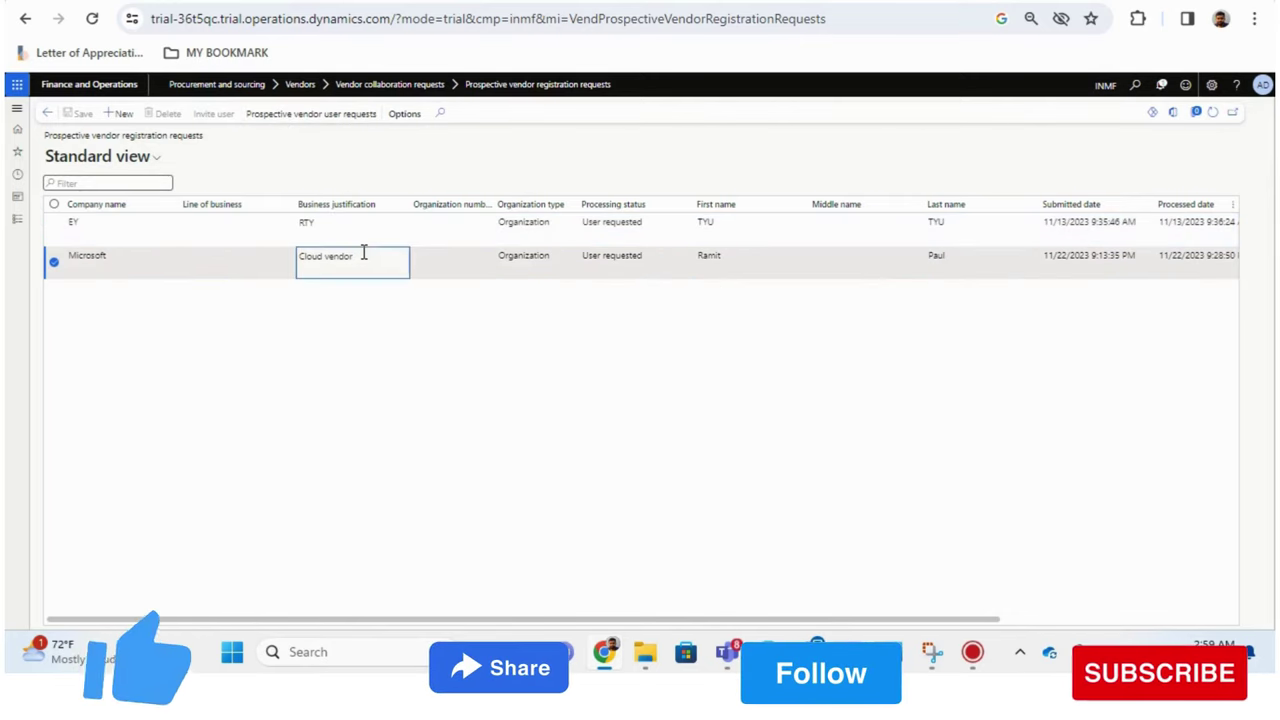
left_click(298, 116)
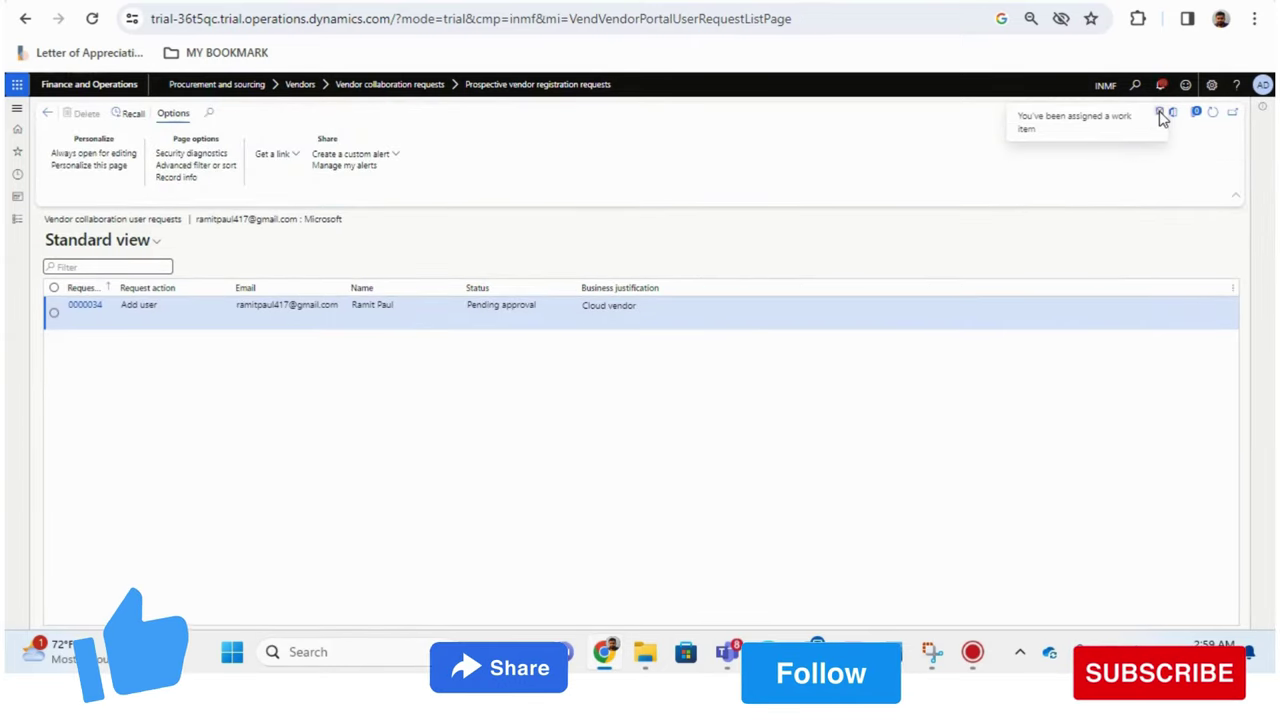
- Open the pending Add user request and approve it through the workflow
left_click(1160, 114)
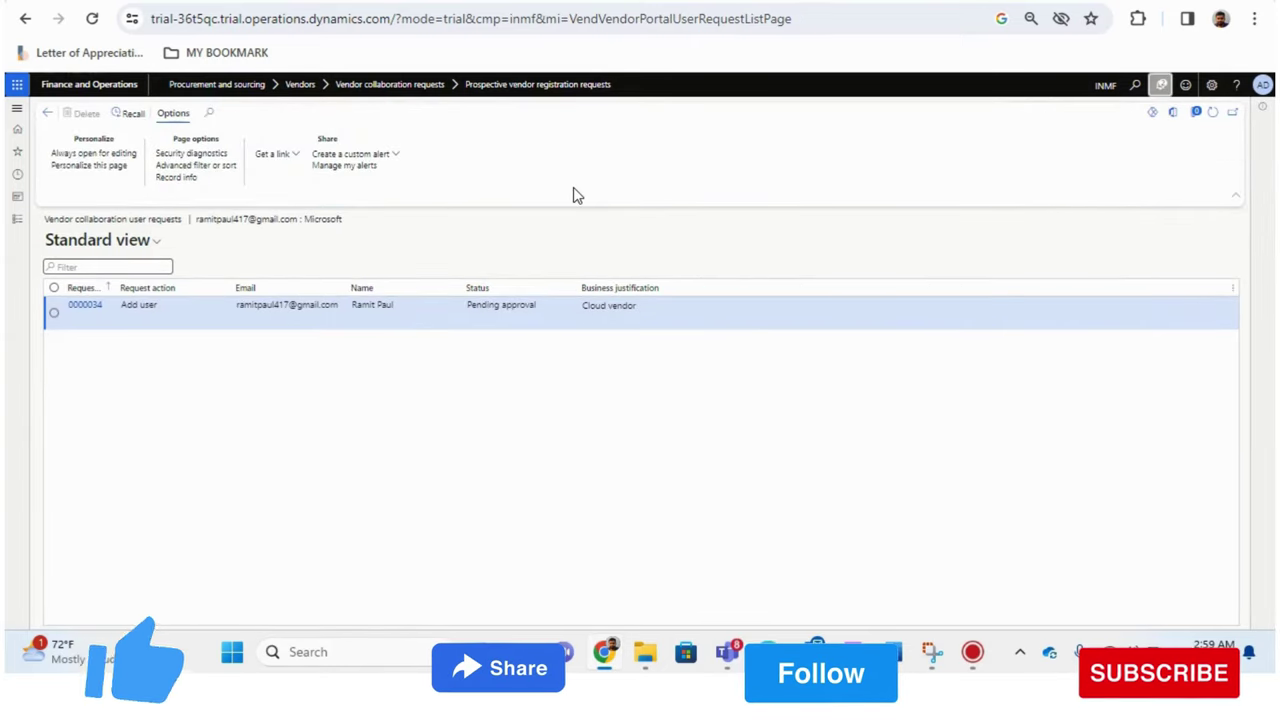
left_click(533, 318)
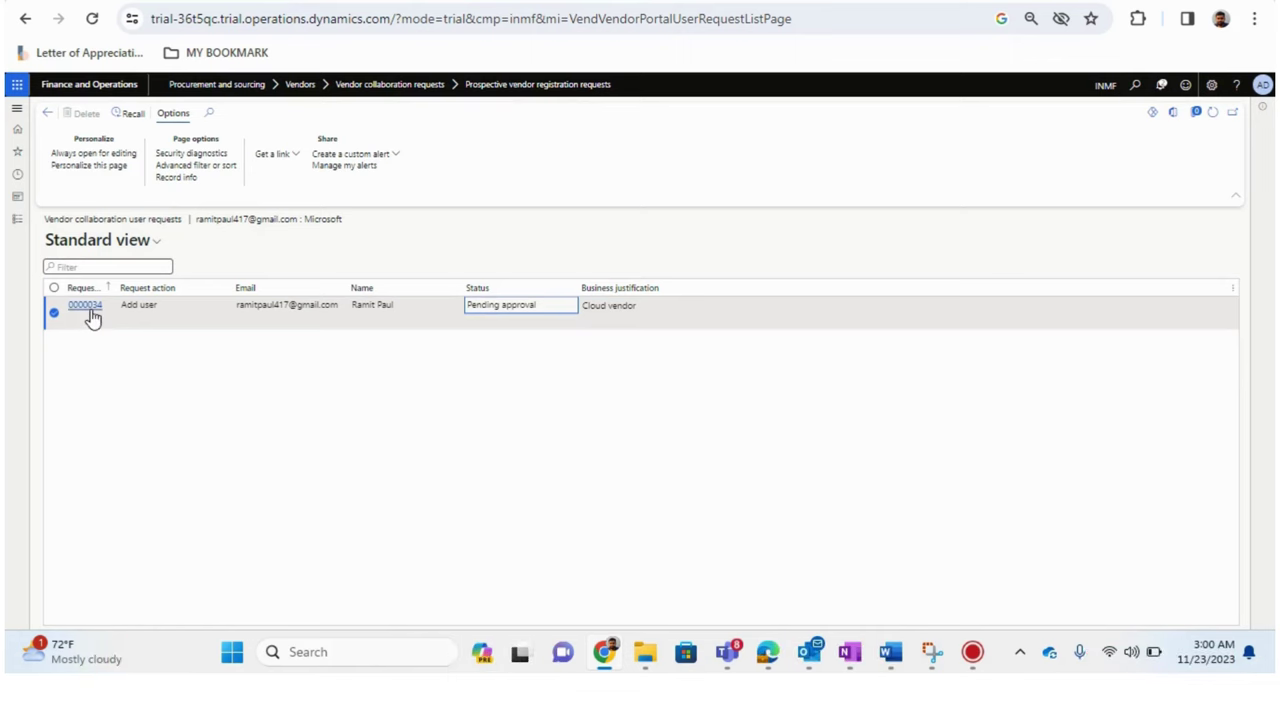
left_click(88, 308)
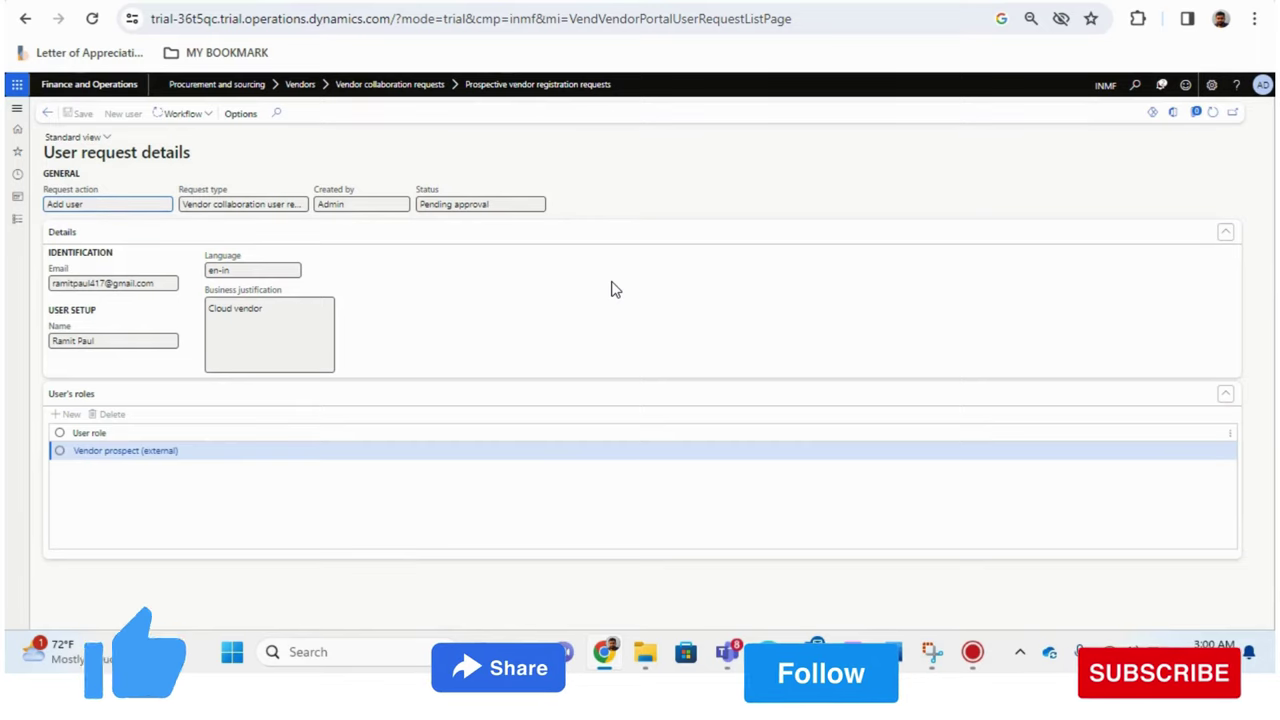
left_click(205, 118)
left_click(186, 134)
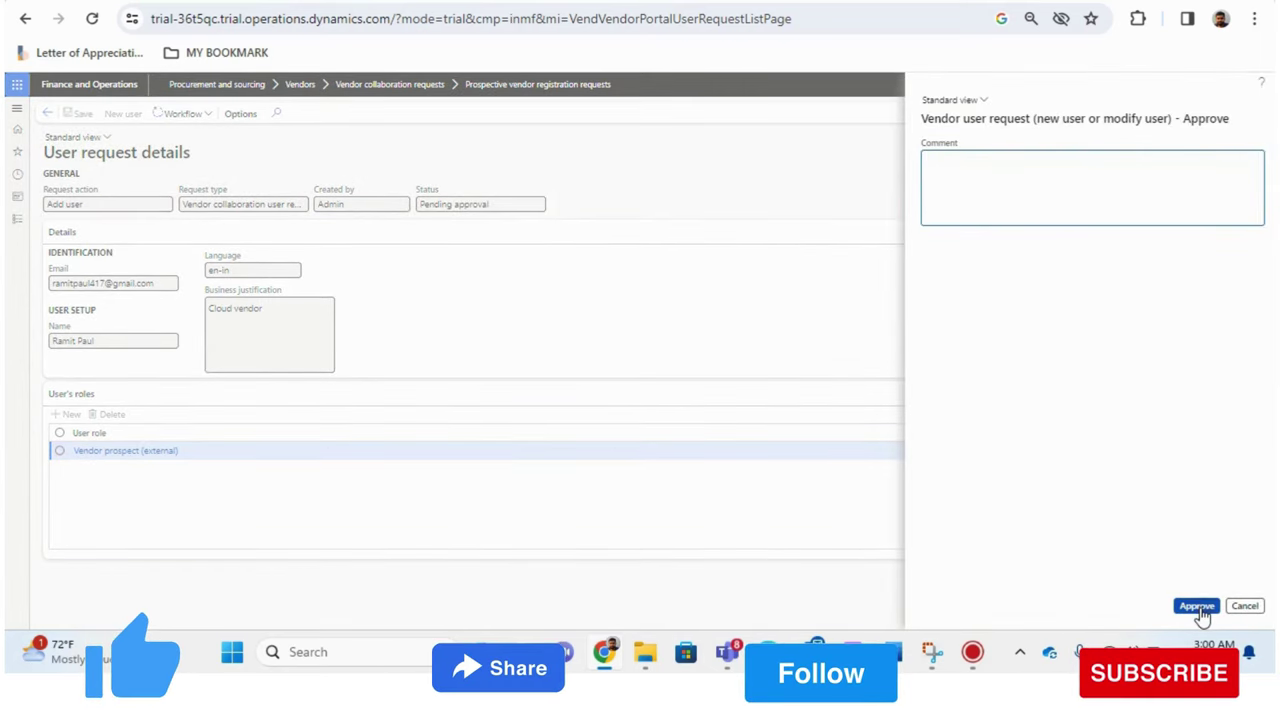
left_click(1198, 607)
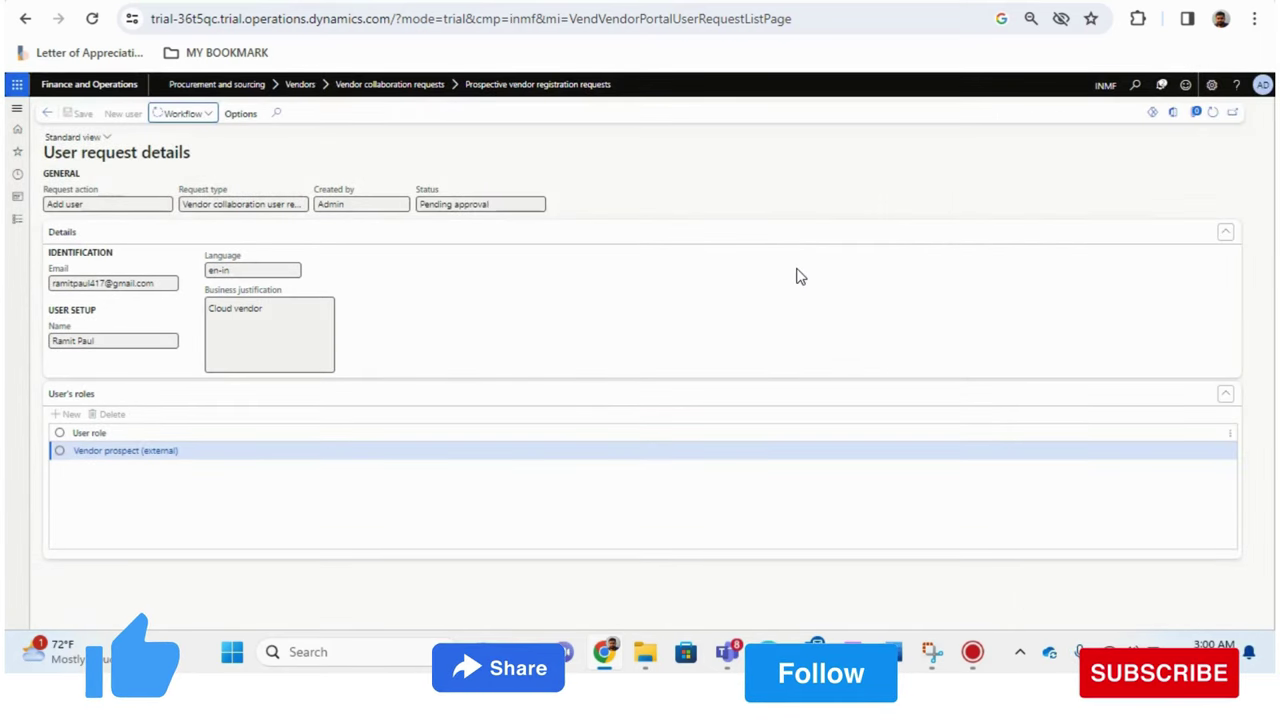
- Refresh to confirm the Microsoft Entra ID B2B invitation status and choose Workflow Complete
left_click(1211, 114)
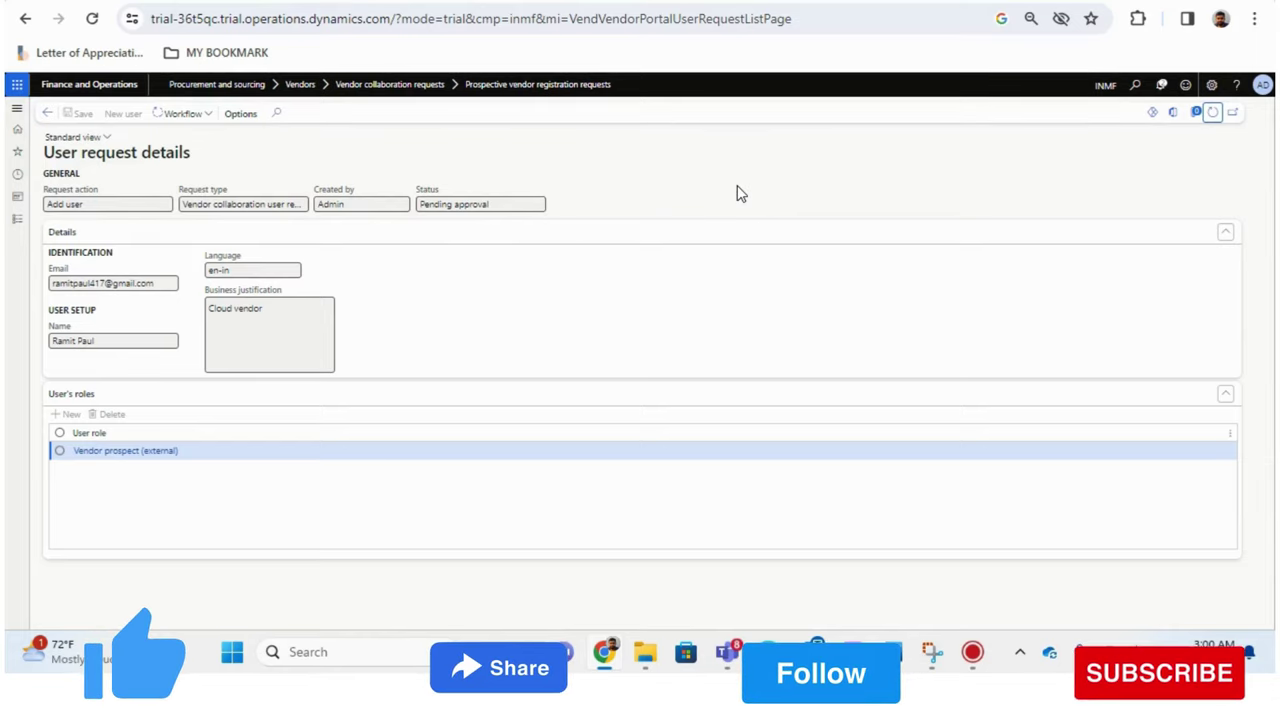
left_click(500, 202)
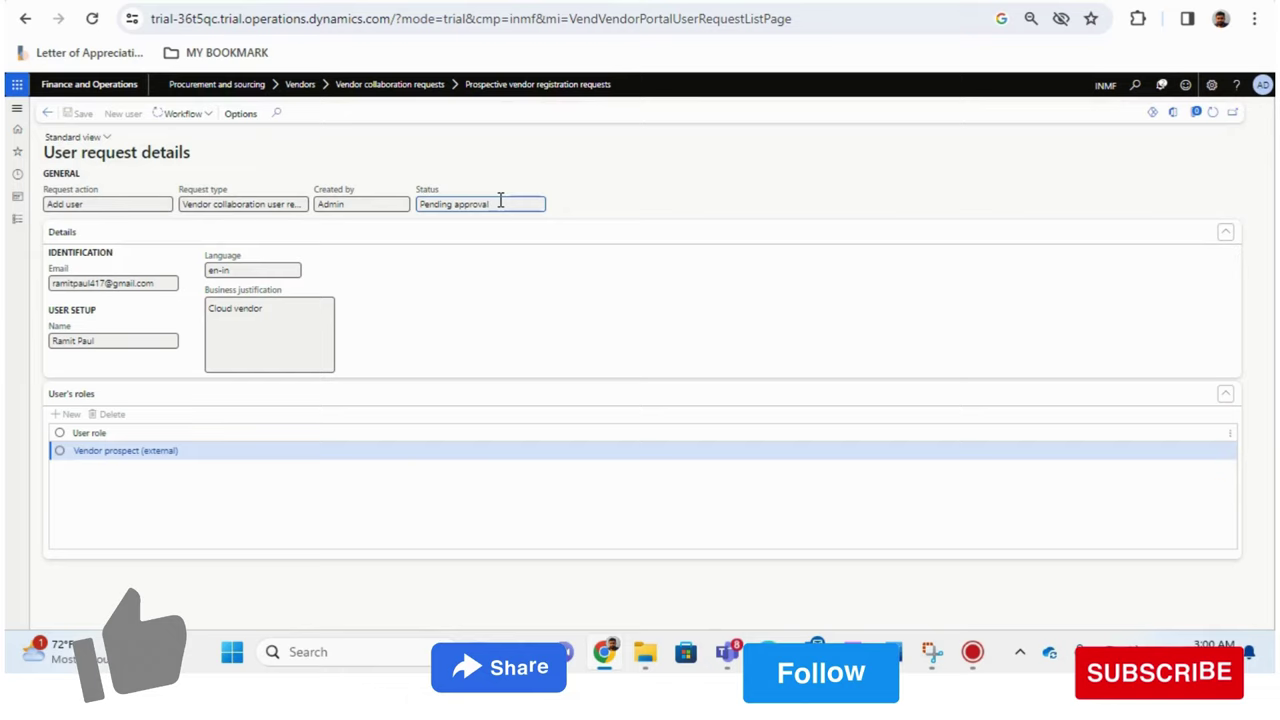
left_click(1213, 120)
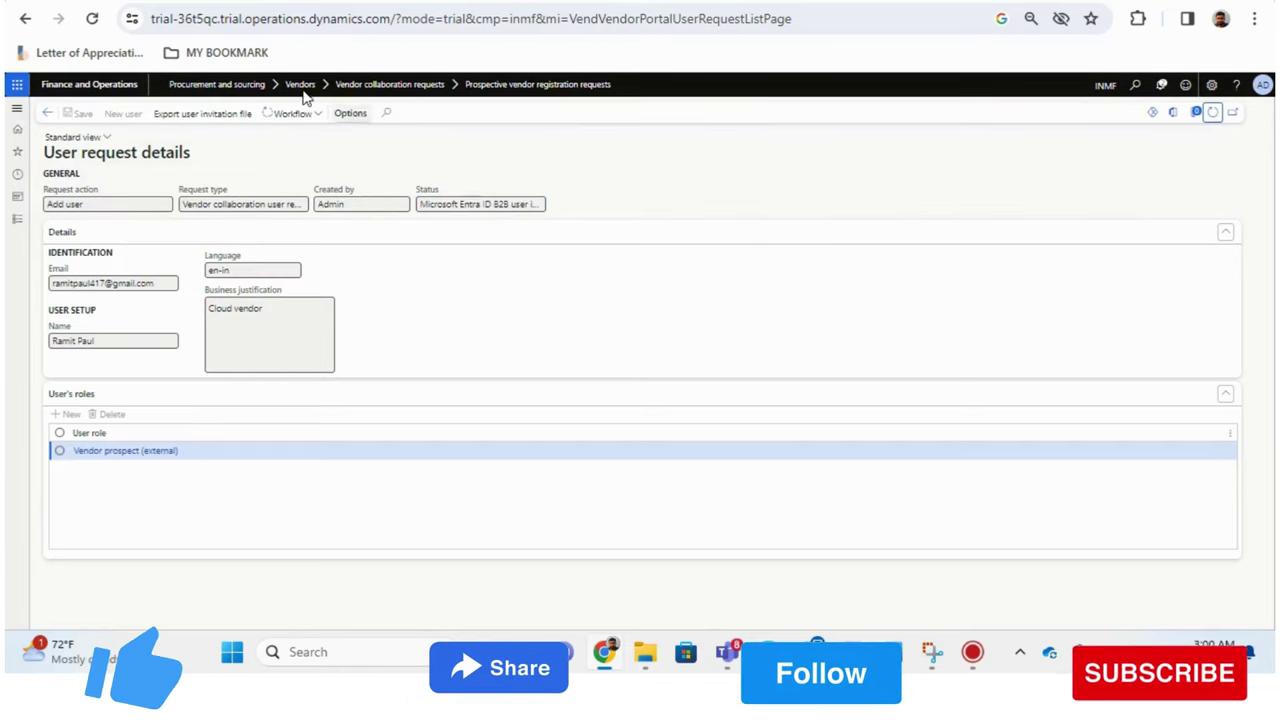
left_click(294, 120)
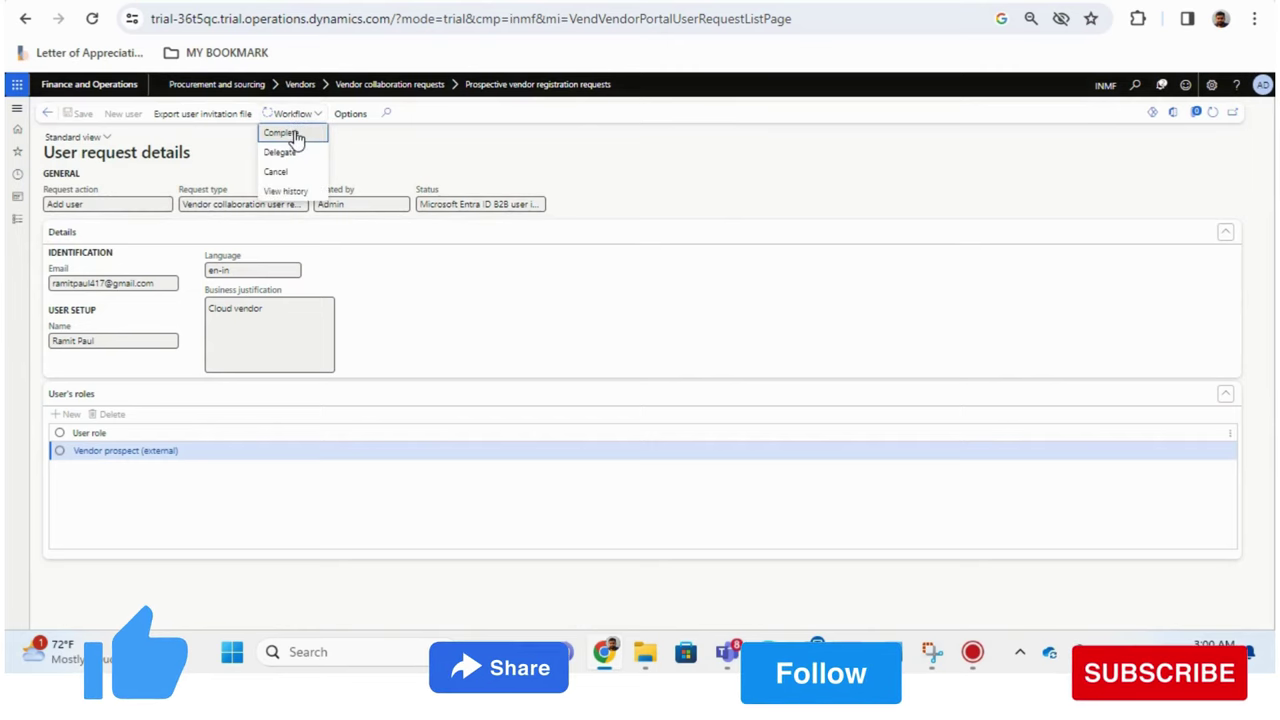
left_click(294, 131)
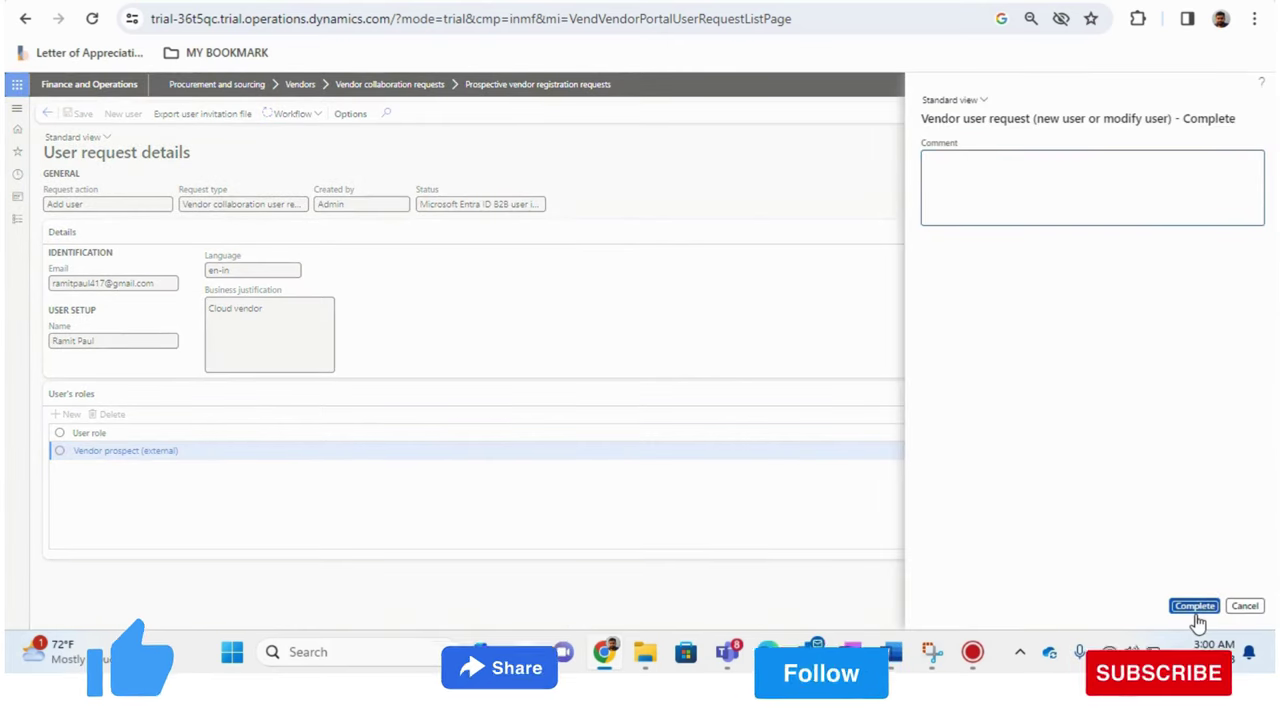